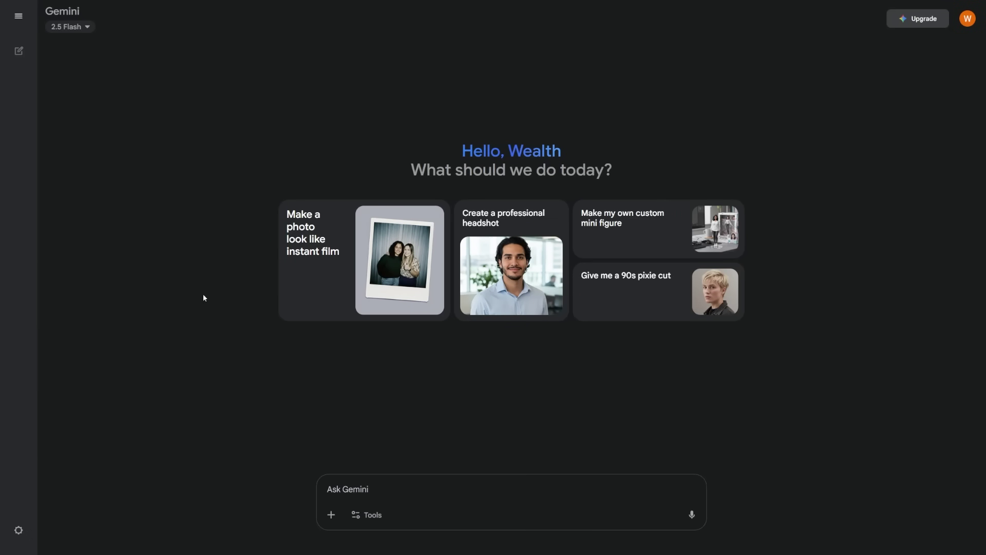
Step: Switch Gemini to 2.5 Flash with image creation on and attach cozy-cabin-mystical-autumn-forest.jpg
{"action": "left_click", "coordinate": [70, 28]}
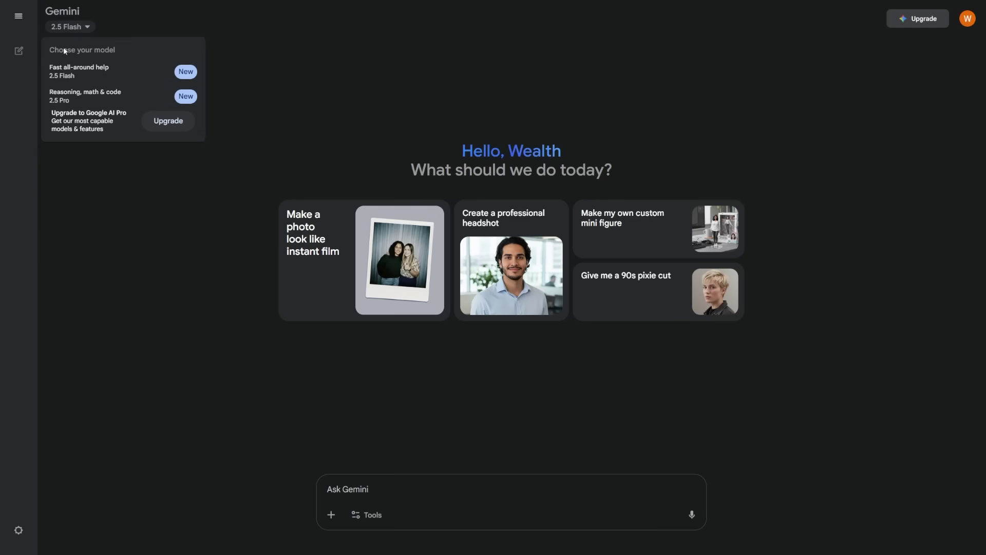
{"action": "left_click", "coordinate": [91, 77]}
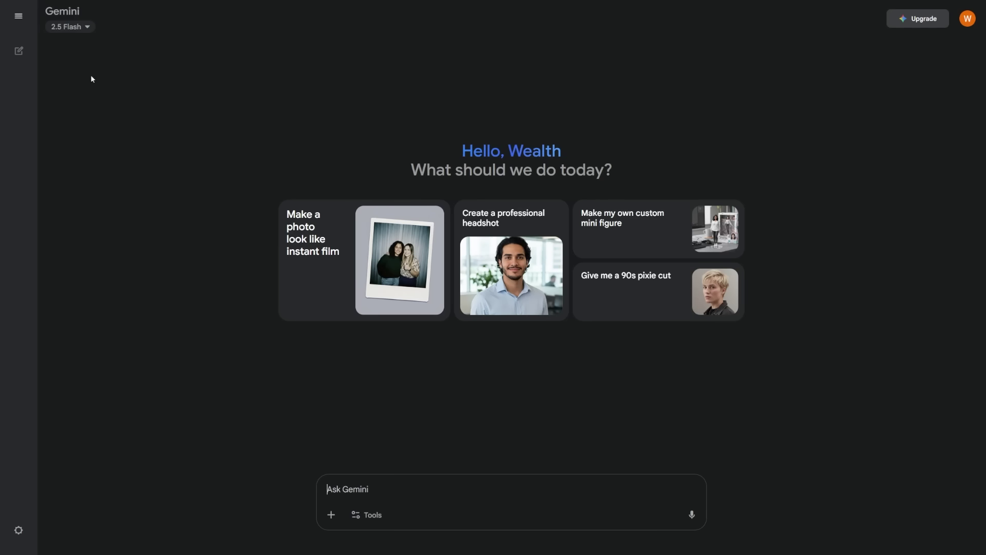
{"action": "left_click", "coordinate": [385, 515]}
{"action": "left_click", "coordinate": [424, 443]}
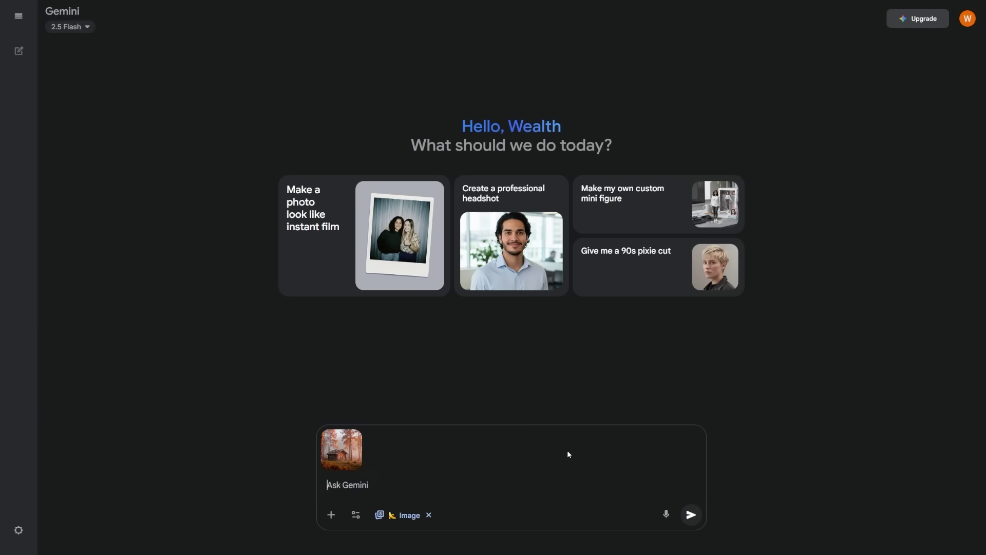
Step: Send the cabin photo with a request for a snowy, moonlit night scene with glowing windows
{"action": "type", "text": "Make this a nighttime scene with glowing windows, soft moonlight, and light snow falling"}
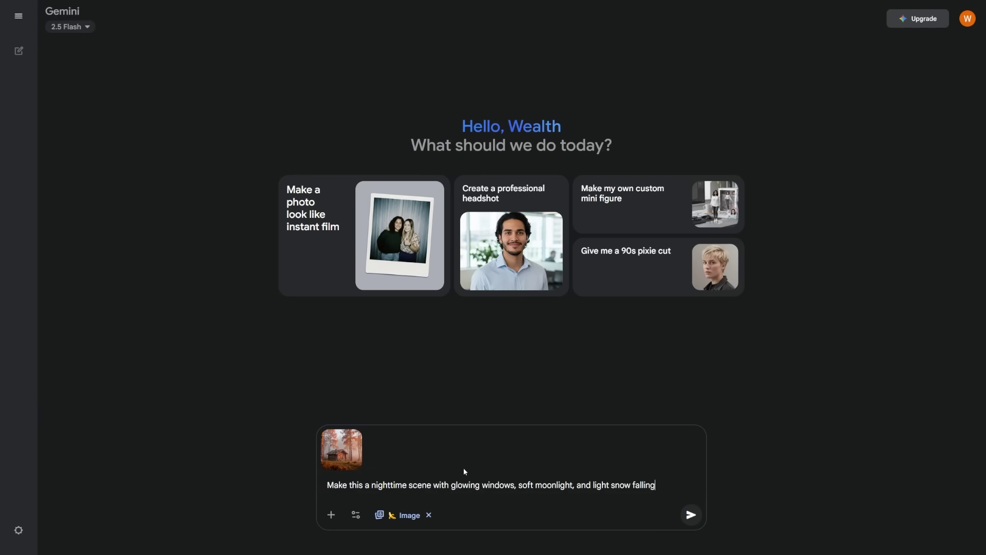
{"action": "left_click", "coordinate": [691, 516]}
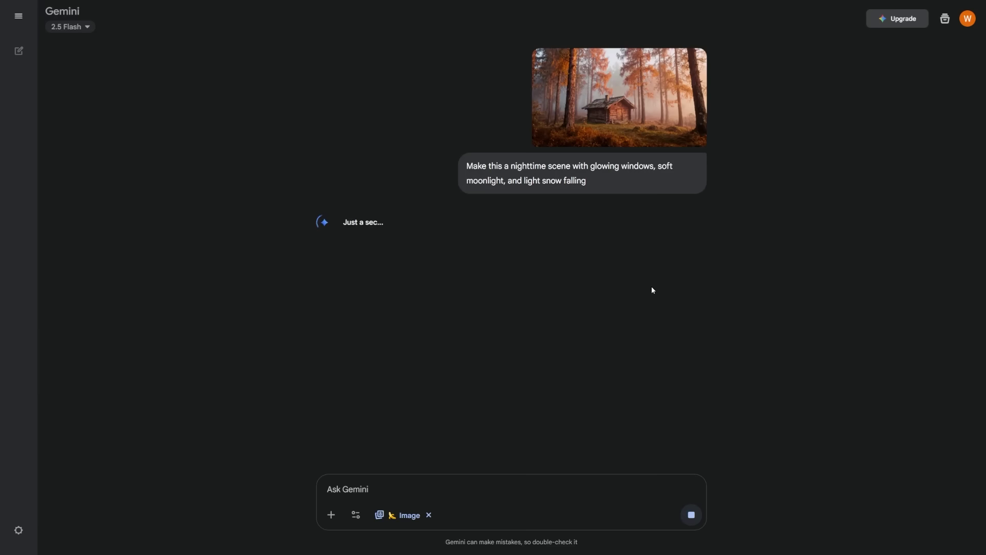
{"action": "left_click_drag", "start_coordinate": [501, 181], "coordinate": [624, 184]}
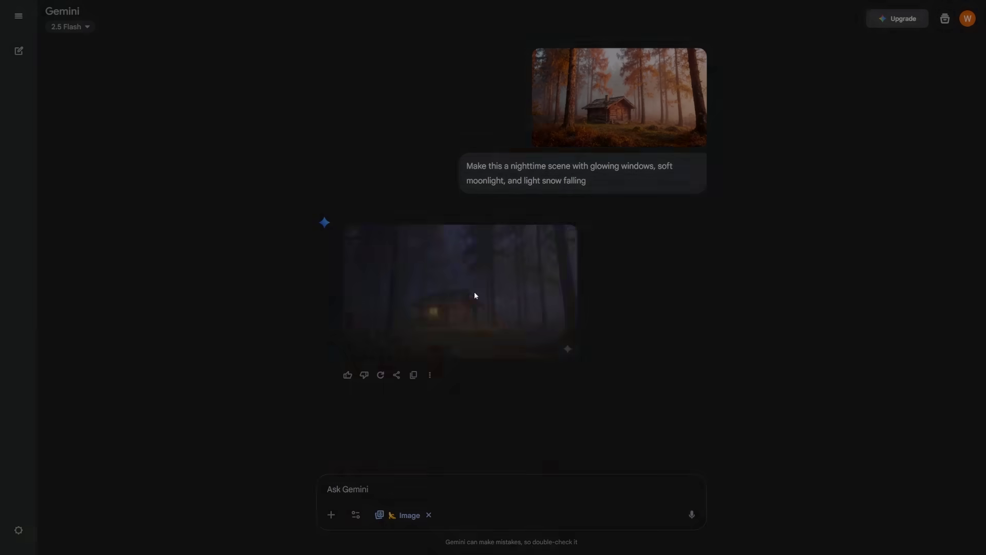
Step: Inspect the nighttime cabin image full size, then paste the morning-sunlight follow-up request
{"action": "left_click", "coordinate": [475, 296]}
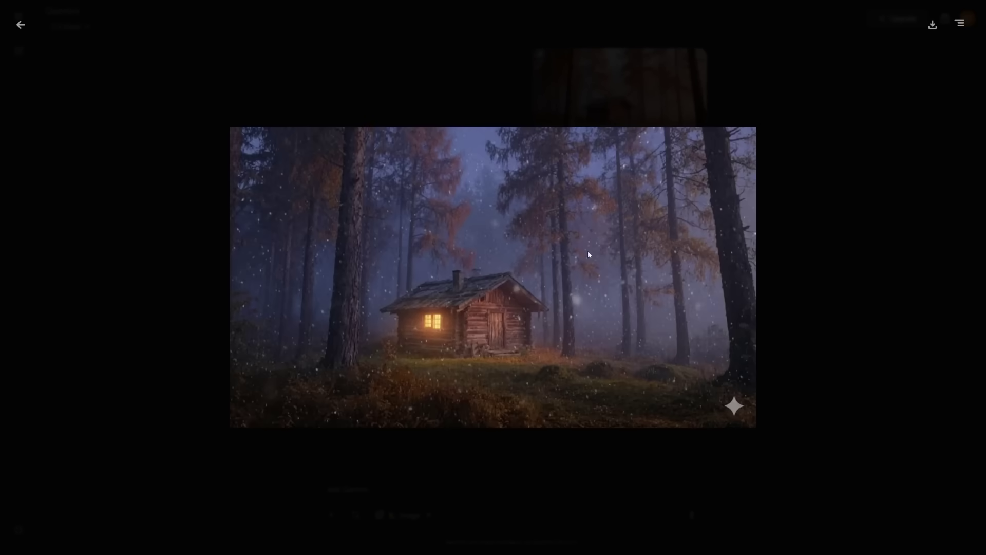
{"action": "left_click", "coordinate": [831, 260]}
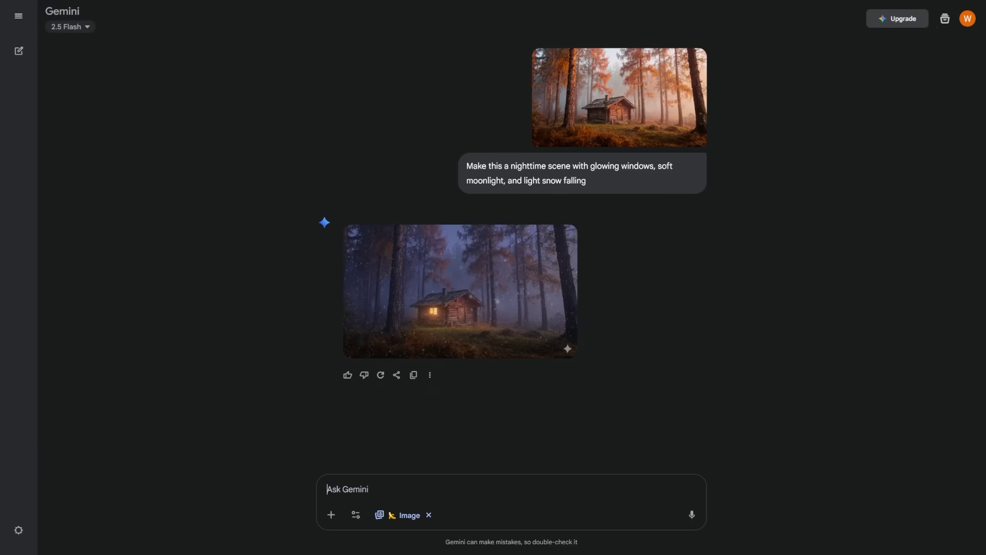
{"action": "type", "text": "Same cabin, but make it look like morning with golden sunlight, no snow, and smoke rising from the chimney."}
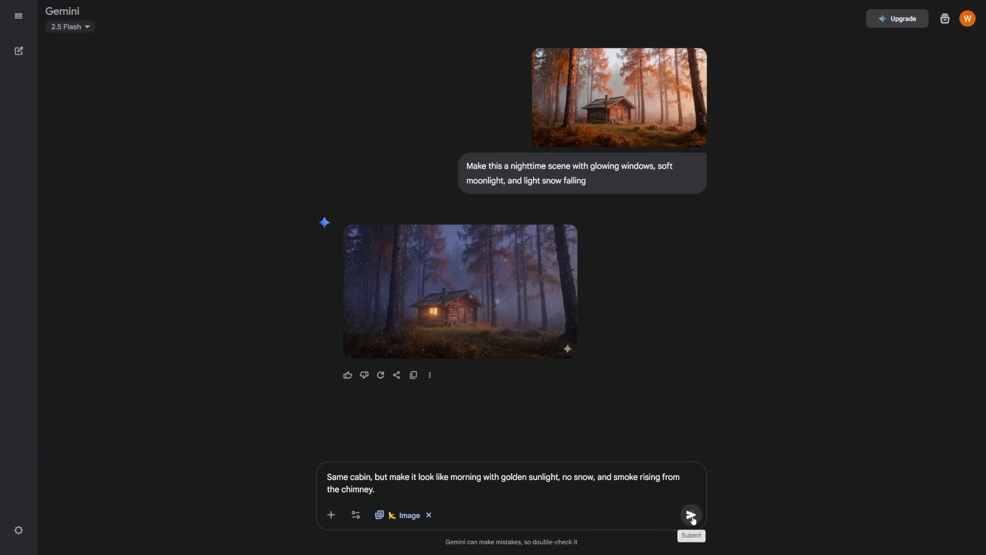
Step: Send the morning request for golden sunlight, no snow and chimney smoke, and review its wording
{"action": "left_click", "coordinate": [692, 514]}
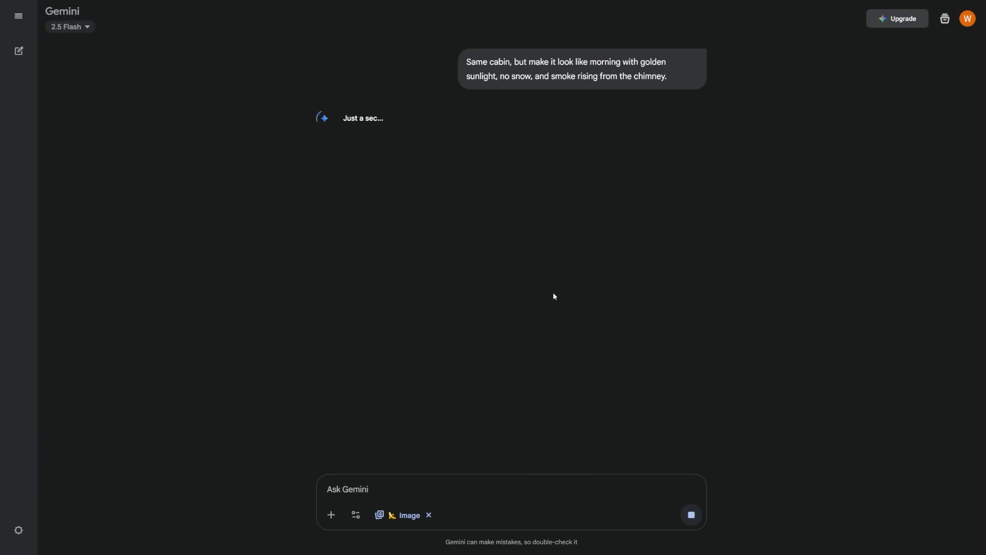
{"action": "scroll", "coordinate": [553, 291], "scroll_direction": "up", "scroll_amount": 2}
{"action": "scroll", "coordinate": [554, 254], "scroll_direction": "up", "scroll_amount": 1}
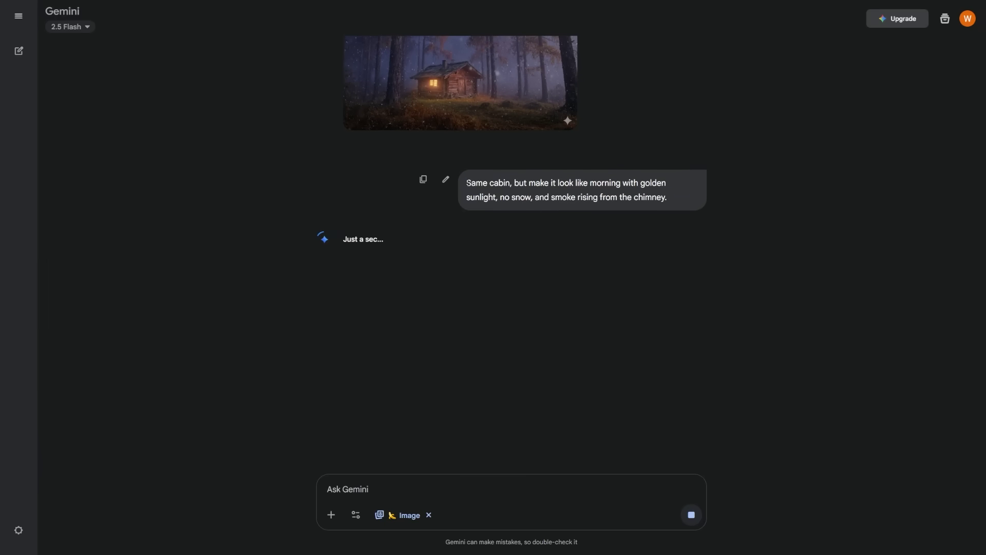
{"action": "left_click_drag", "start_coordinate": [466, 183], "coordinate": [510, 198]}
{"action": "left_click_drag", "start_coordinate": [668, 76], "coordinate": [698, 128]}
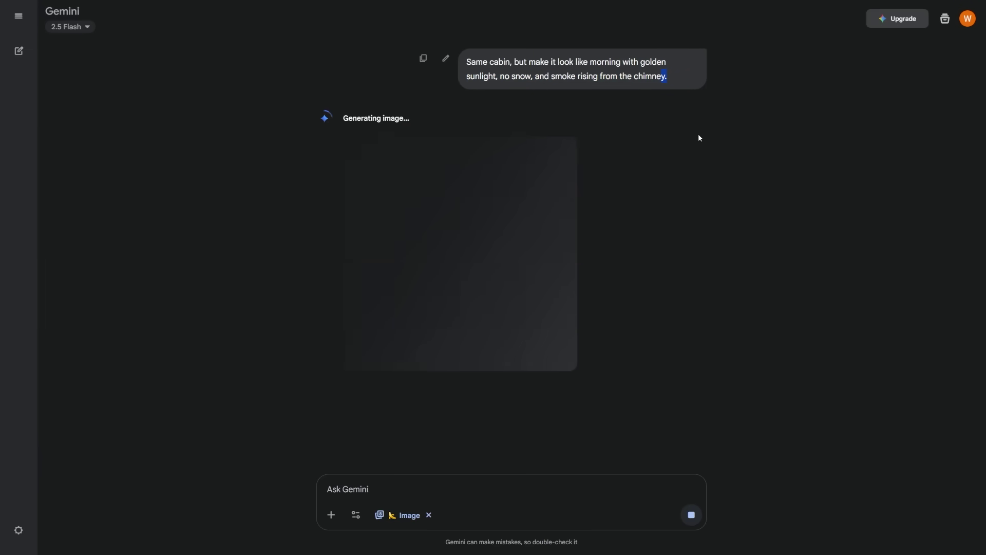
Step: View the golden-morning cabin image full size, then close the viewer
{"action": "left_click", "coordinate": [482, 193]}
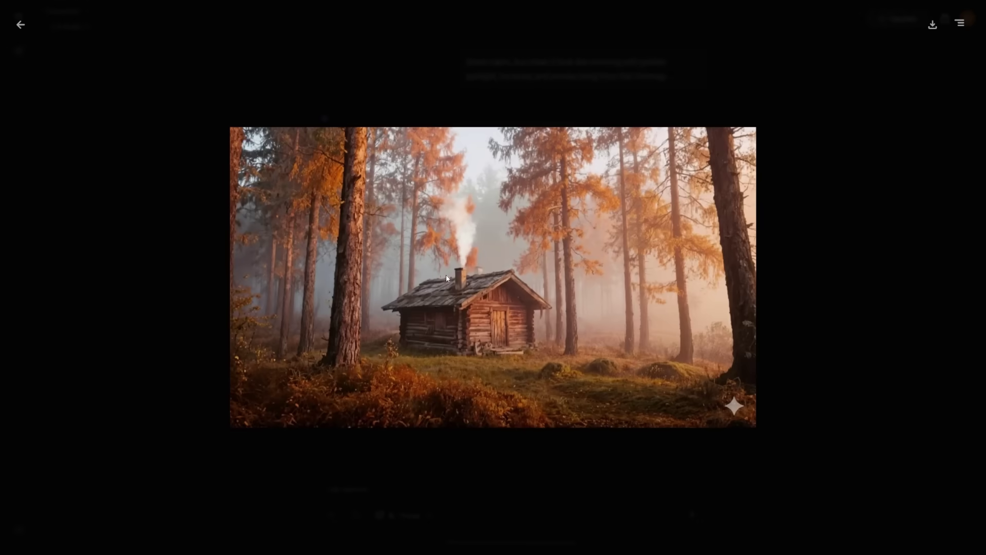
{"action": "left_click", "coordinate": [876, 293]}
{"action": "scroll", "coordinate": [674, 307], "scroll_direction": "up", "scroll_amount": 5}
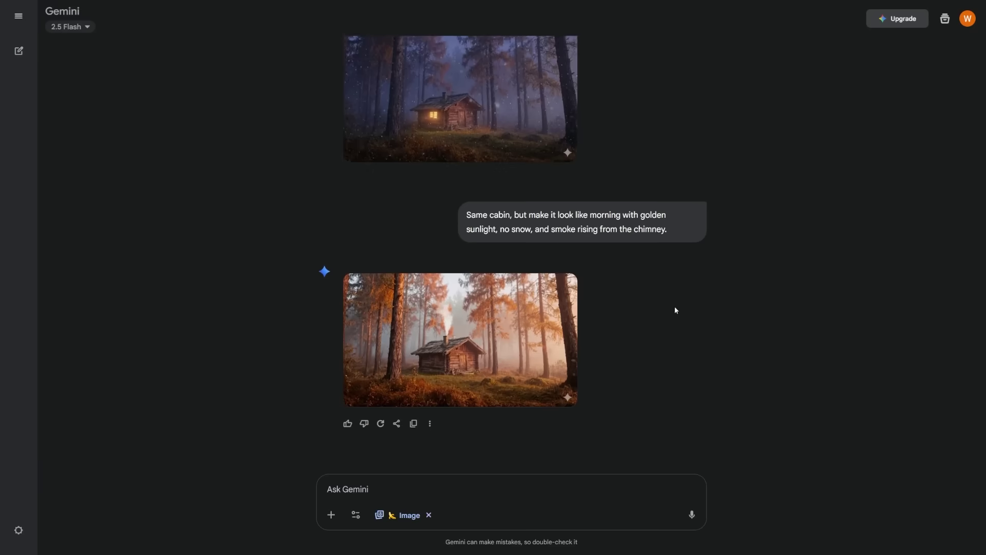
{"action": "scroll", "coordinate": [435, 226], "scroll_direction": "down", "scroll_amount": 3}
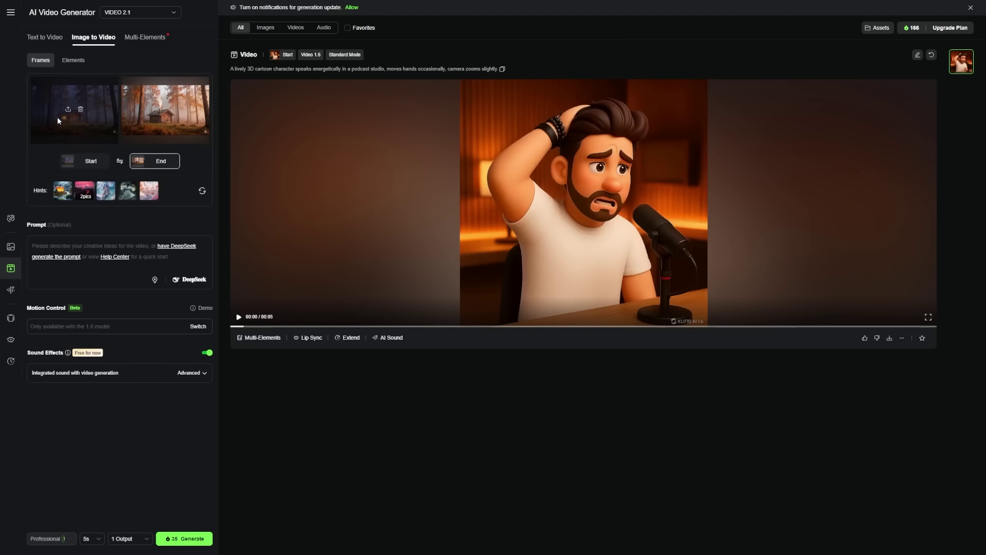
Step: Use the night and morning cabins as start/end frames with a slow pull-back, snow-melting dawn prompt
{"action": "left_click", "coordinate": [79, 164]}
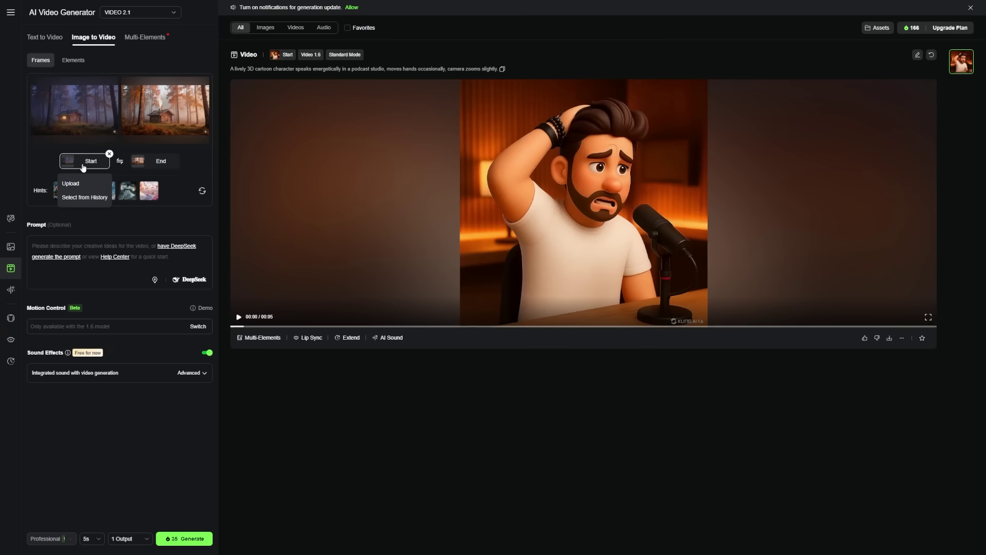
{"action": "left_click", "coordinate": [159, 168]}
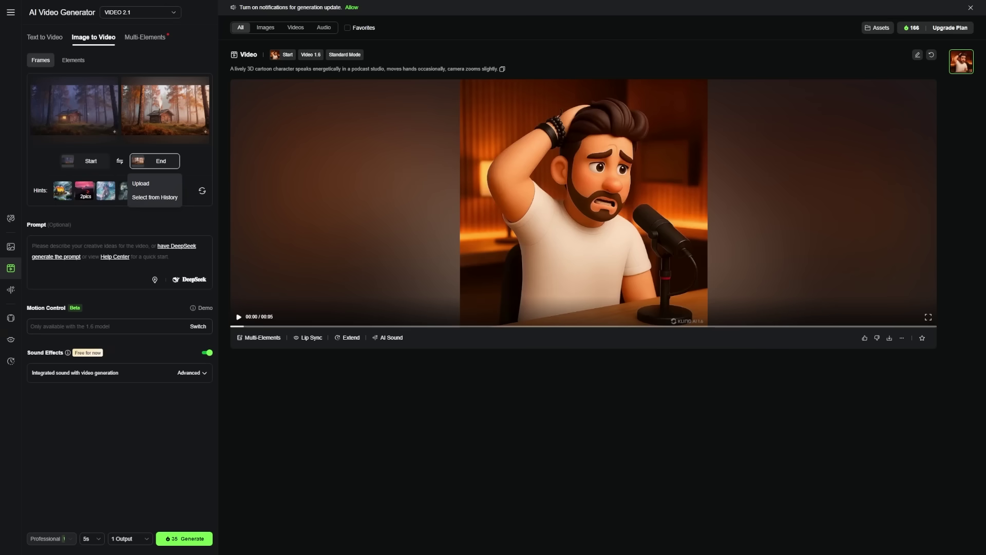
{"action": "left_click", "coordinate": [103, 264]}
{"action": "type", "text": "The camera slowly pulls back from the cabin, the snow melts, and dawn light fills the scene as smoke rises from the chimney. Keep the style soft and cinematic."}
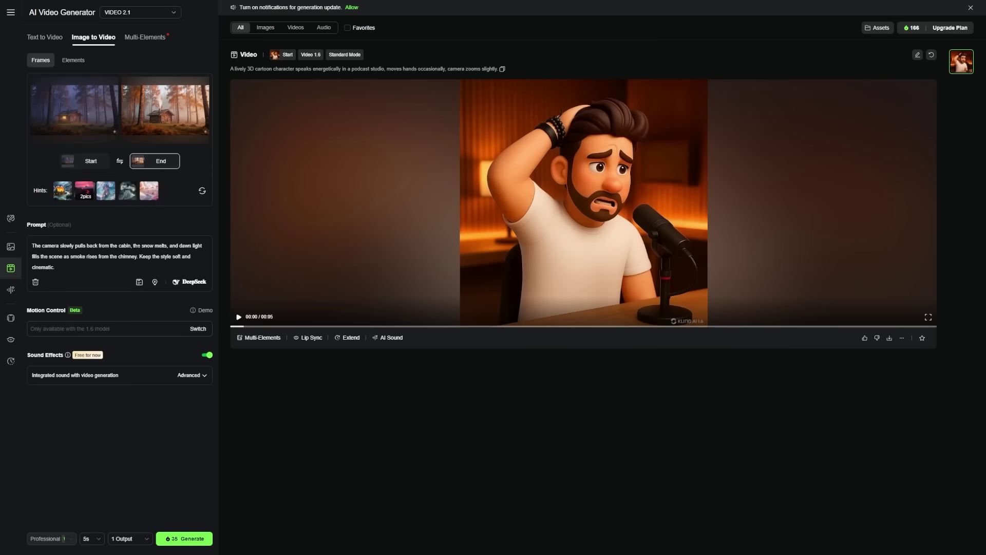
{"action": "left_click_drag", "start_coordinate": [61, 246], "coordinate": [198, 246]}
{"action": "mouse_move", "coordinate": [41, 256]}
{"action": "left_mouse_down"}
{"action": "mouse_move", "coordinate": [185, 256]}
{"action": "mouse_move", "coordinate": [55, 267]}
{"action": "left_mouse_up"}
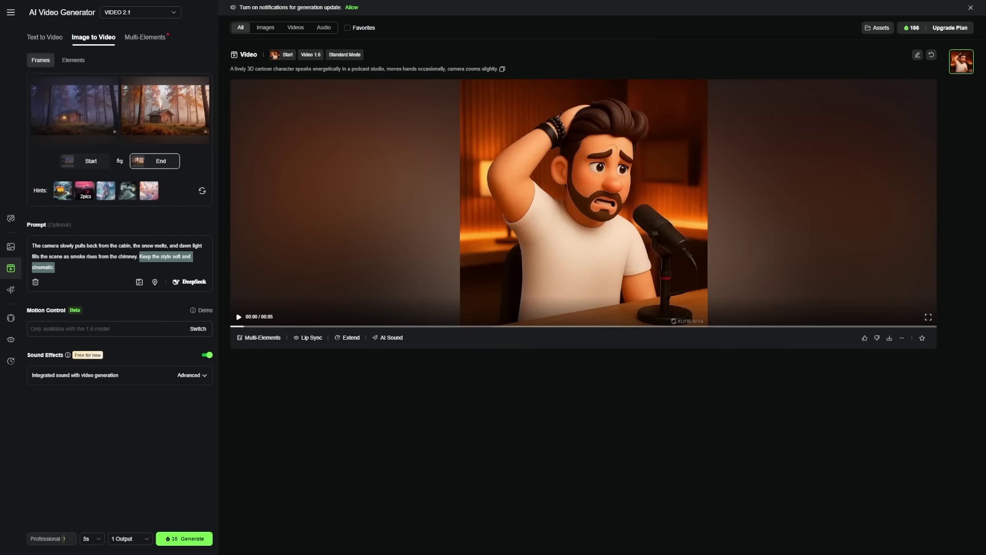
{"action": "left_click", "coordinate": [55, 267]}
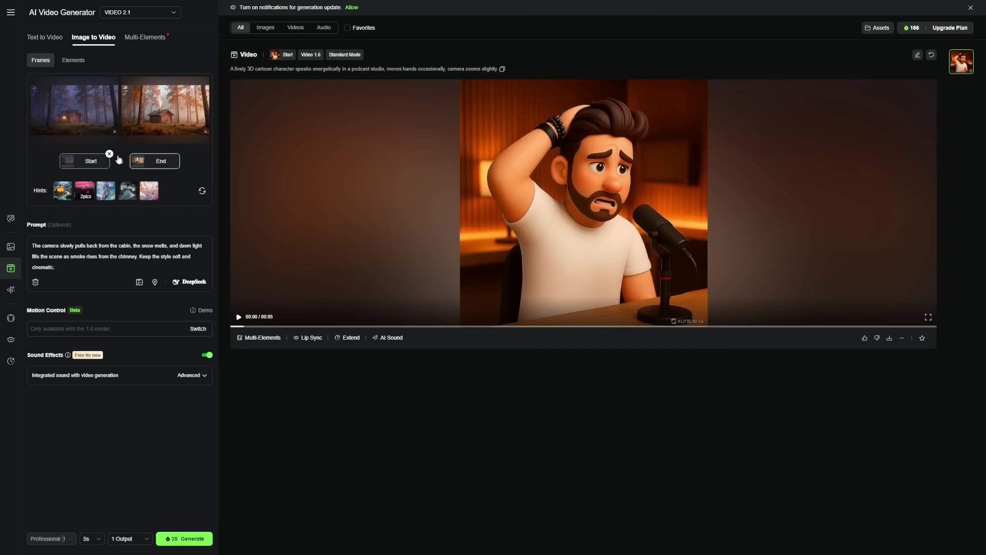
Step: Return to the Gemini chat showing the golden-morning cabin image
{"action": "mouse_move", "coordinate": [105, 160]}
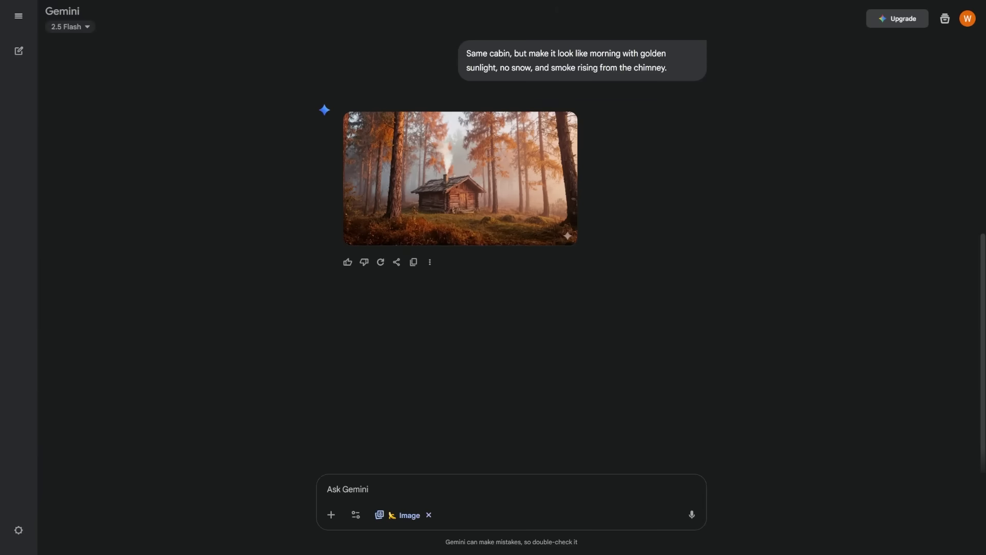
Step: Generate a short red-haired woman in a futuristic leather jacket on a neon night street
{"action": "type", "text": "Create a portrait of a young woman with short red hair, wearing a futuristic leather jacket, standing in a neon city street at night."}
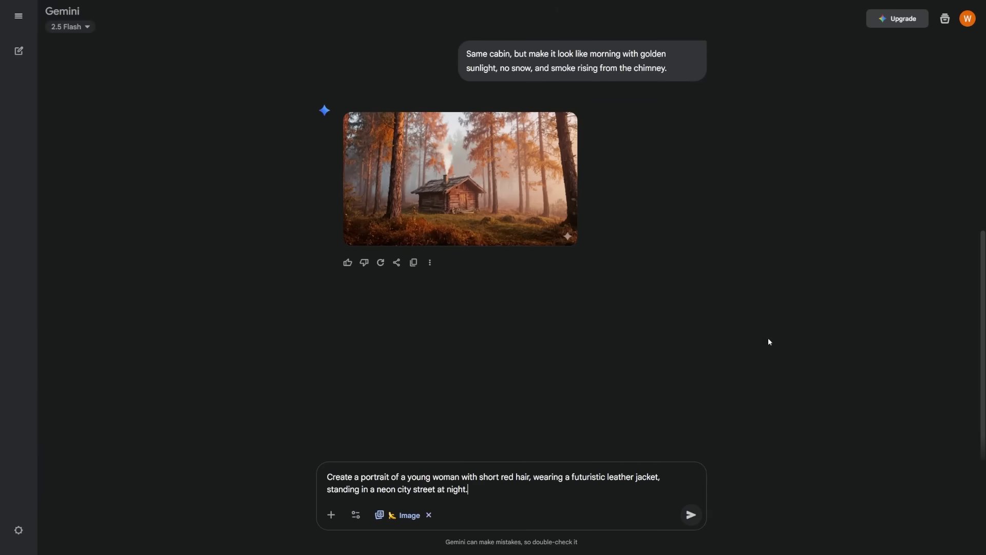
{"action": "left_click", "coordinate": [698, 522]}
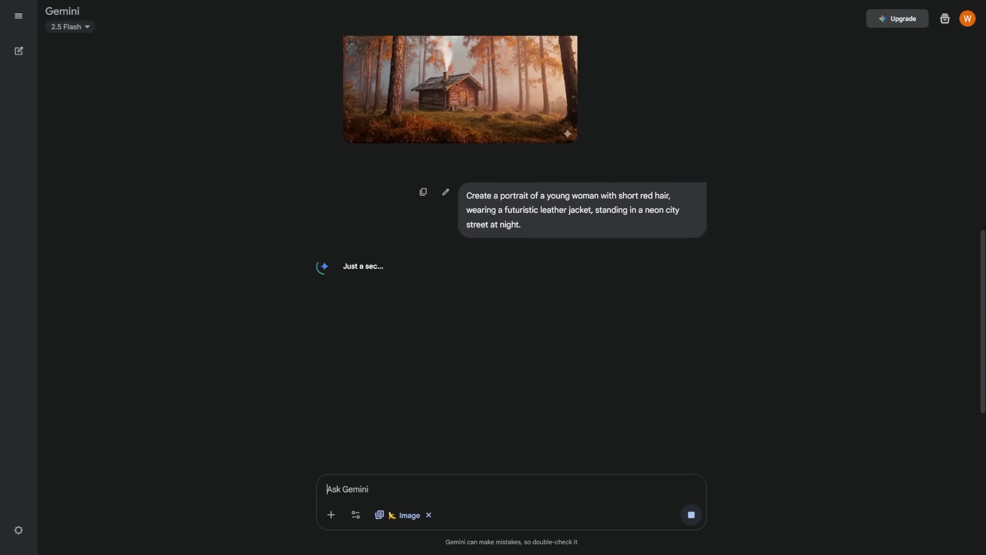
{"action": "left_click_drag", "start_coordinate": [520, 209], "coordinate": [580, 210]}
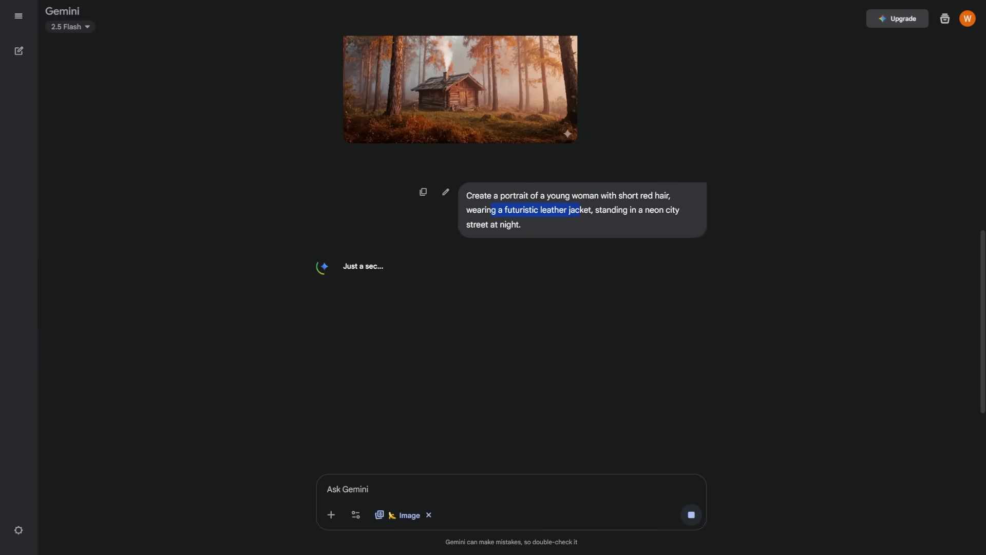
{"action": "left_click", "coordinate": [627, 215]}
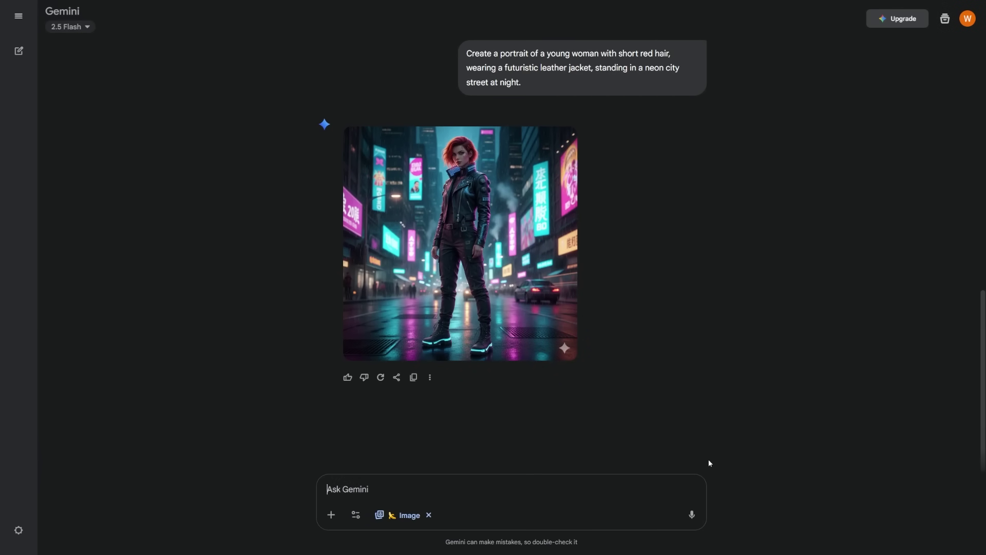
{"action": "type", "text": "Same woman, same outfit, but she is now holding a glowing holographic map and looking surprised."}
Step: Send the follow-up for the same woman holding a glowing holographic map, looking surprised, and review the result
{"action": "left_click", "coordinate": [692, 515]}
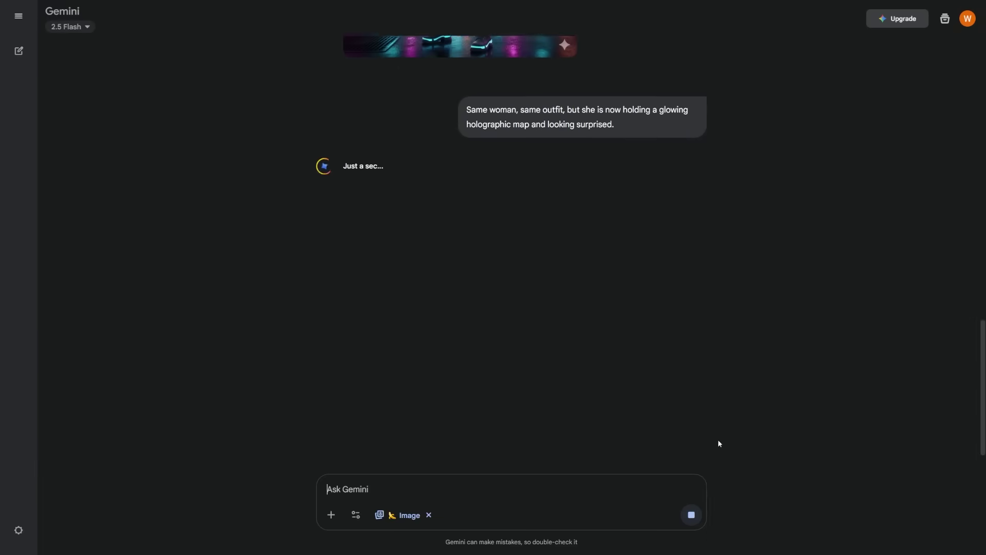
{"action": "scroll", "coordinate": [559, 279], "scroll_direction": "up", "scroll_amount": 4}
{"action": "right_click", "coordinate": [559, 278]}
{"action": "left_click", "coordinate": [537, 279]}
{"action": "scroll", "coordinate": [537, 279], "scroll_direction": "up", "scroll_amount": 1}
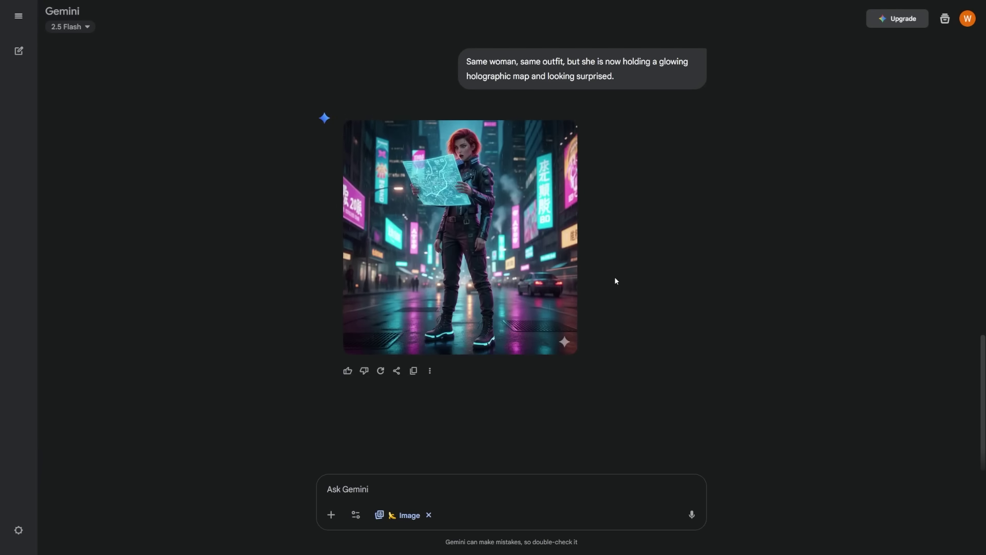
{"action": "scroll", "coordinate": [616, 280], "scroll_direction": "up", "scroll_amount": 3}
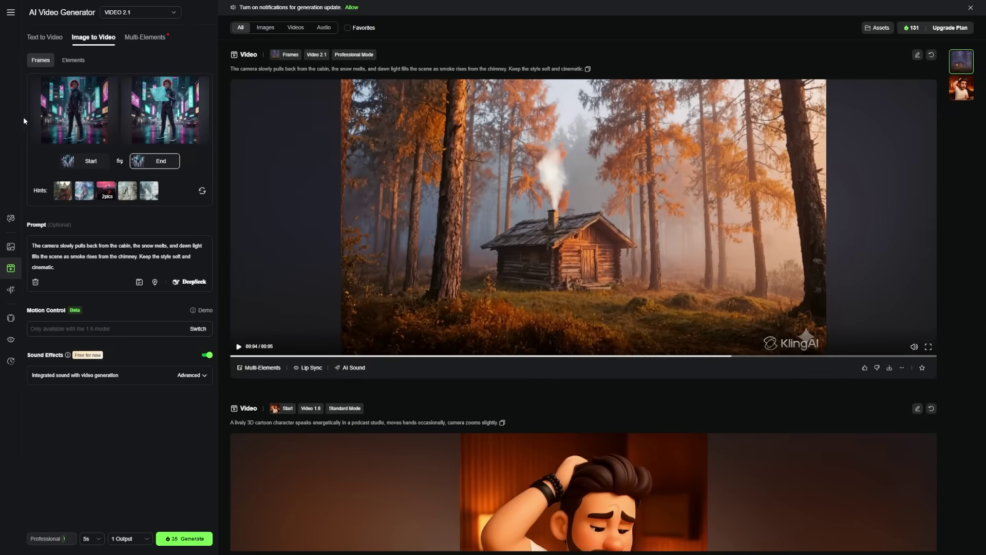
Step: Check both neon-street woman frames and review the push-in, flickering-neon, identical-face prompt
{"action": "mouse_move", "coordinate": [59, 122]}
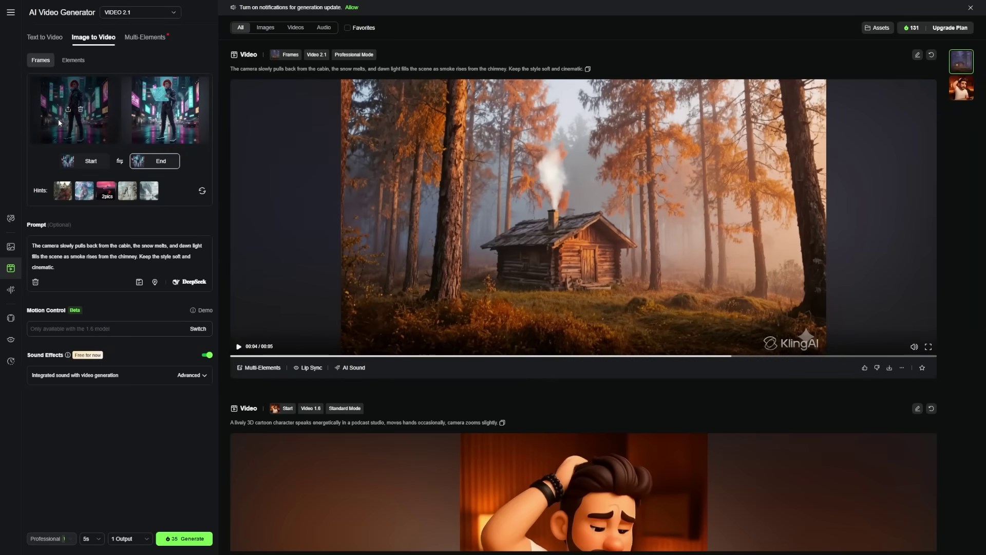
{"action": "left_click", "coordinate": [73, 164]}
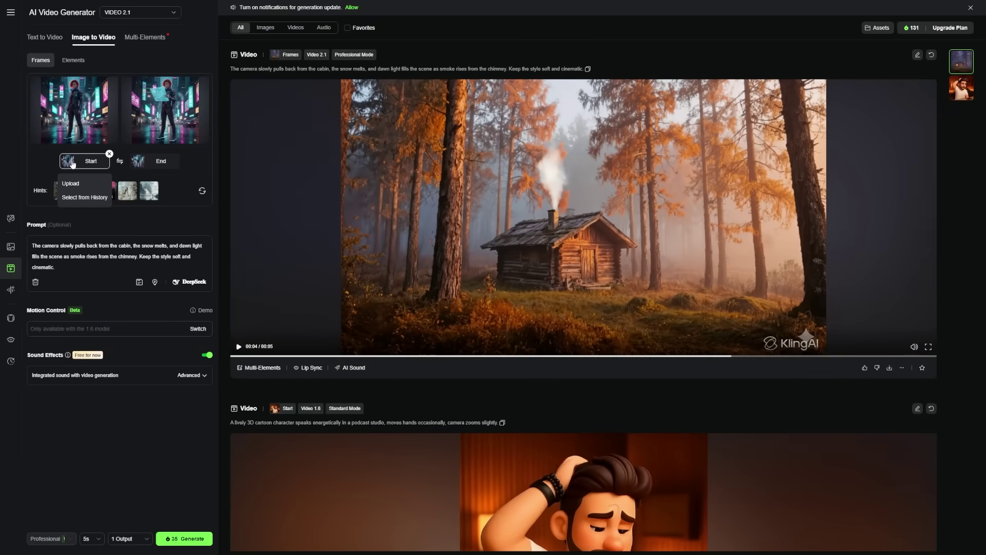
{"action": "left_click", "coordinate": [154, 163]}
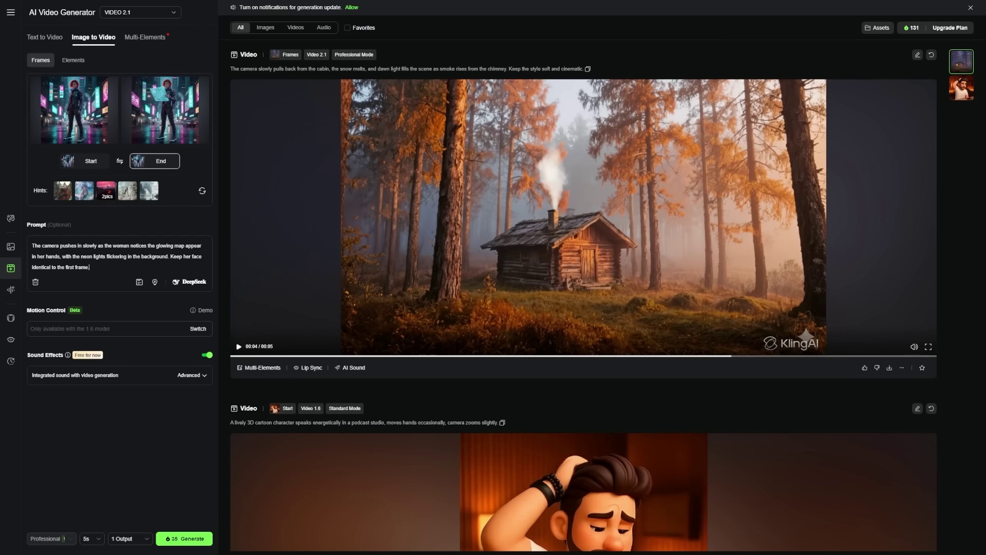
{"action": "left_click_drag", "start_coordinate": [62, 245], "coordinate": [201, 246]}
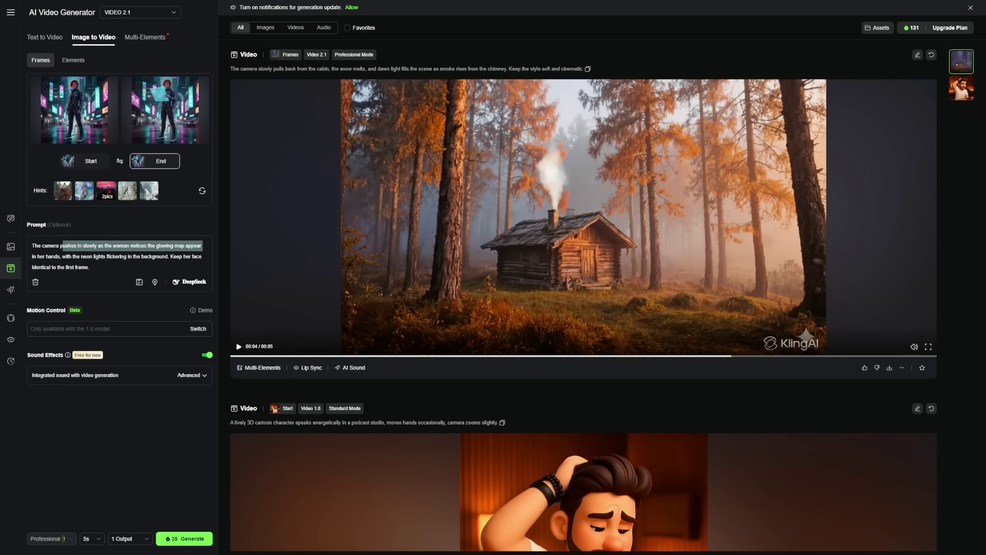
{"action": "left_click_drag", "start_coordinate": [45, 257], "coordinate": [201, 256]}
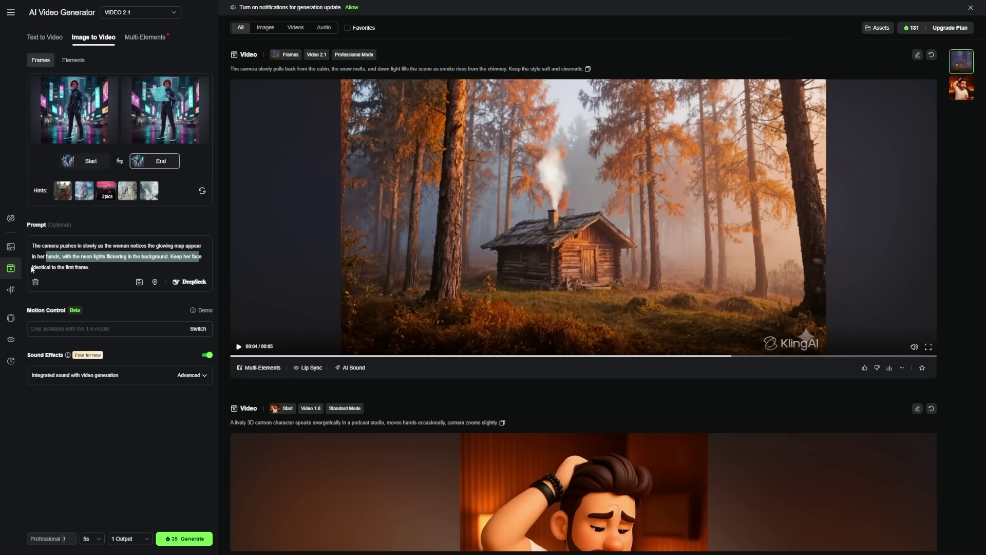
{"action": "left_click_drag", "start_coordinate": [32, 267], "coordinate": [90, 267]}
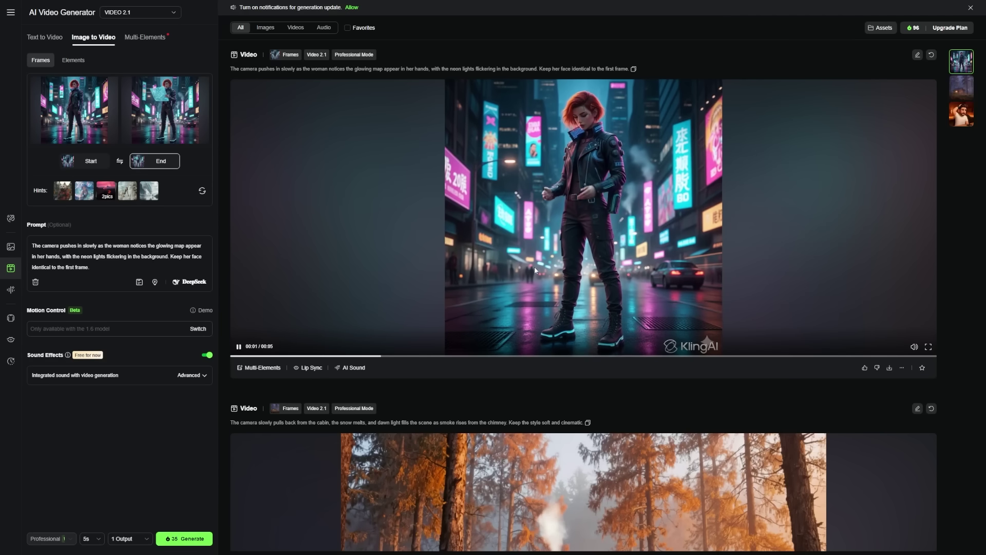
Step: Open the generated neon-city map-discovery video to watch it, then return to the feed
{"action": "left_click", "coordinate": [535, 267]}
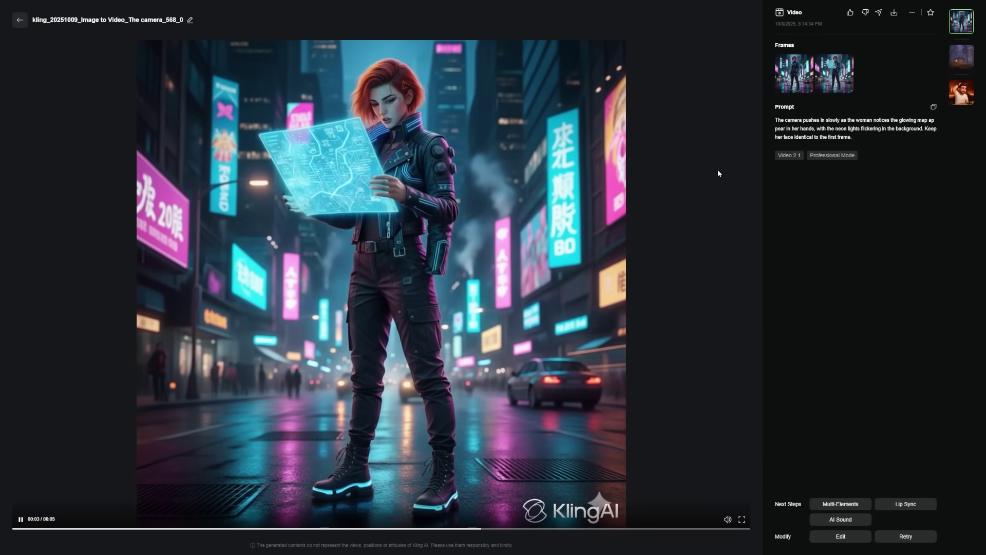
{"action": "key", "text": "Escape"}
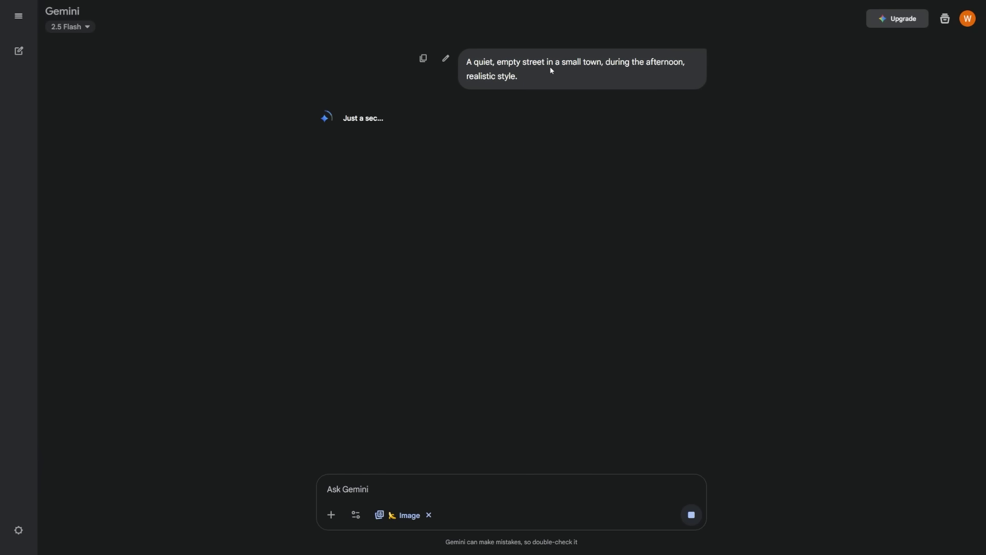
Step: Review the afternoon small-town street image and send a follow-up making it overgrown, abandoned and moody
{"action": "left_click_drag", "start_coordinate": [519, 76], "coordinate": [631, 62]}
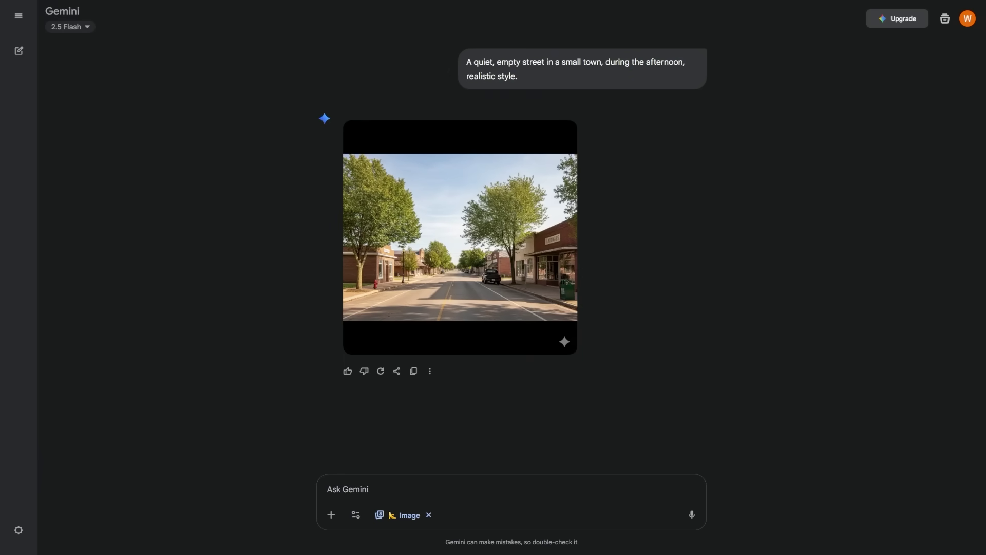
{"action": "type", "text": "Same exact street but overgrown with vines and trees, abandoned for decades, moody lighting."}
{"action": "left_click", "coordinate": [691, 513]}
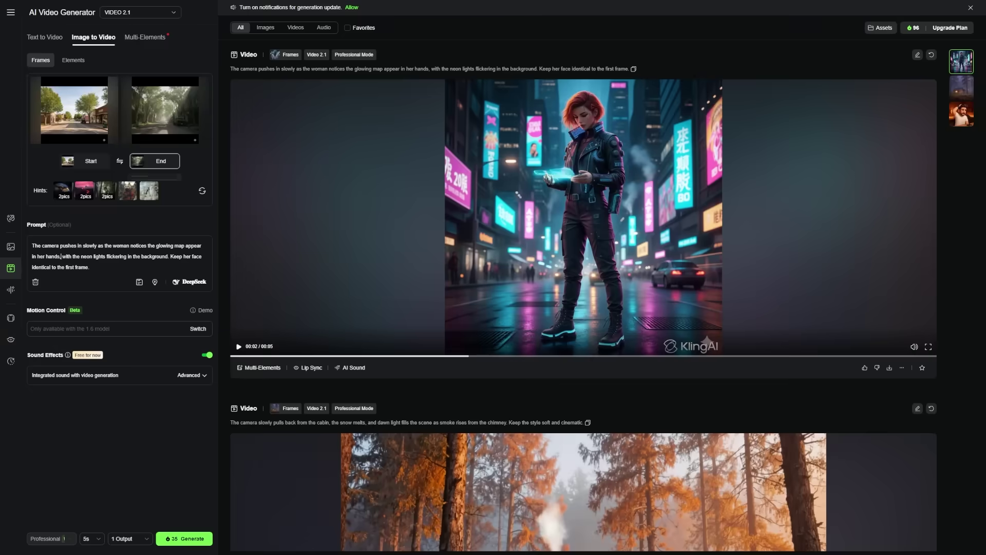
Step: Replace the Kling prompt with the street-overgrowth transformation prompt: vines, cracked pavement, cloudy sky
{"action": "key", "text": "ctrl+a"}
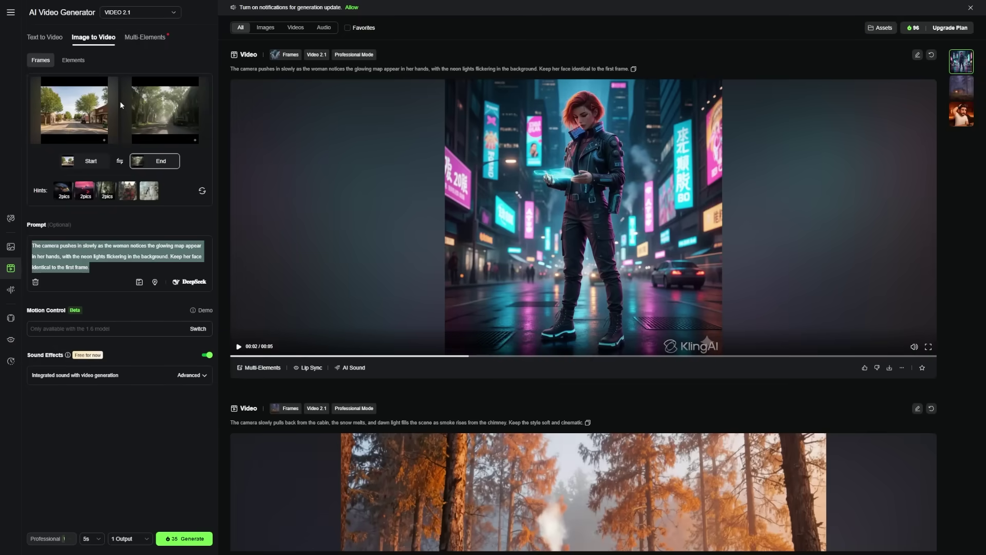
{"action": "type", "text": "The street slowly transforms as nature takes over, cracks form in the pavement, vines crawl up the buildings, and the sky turns cloudy. Keep perspective consistent."}
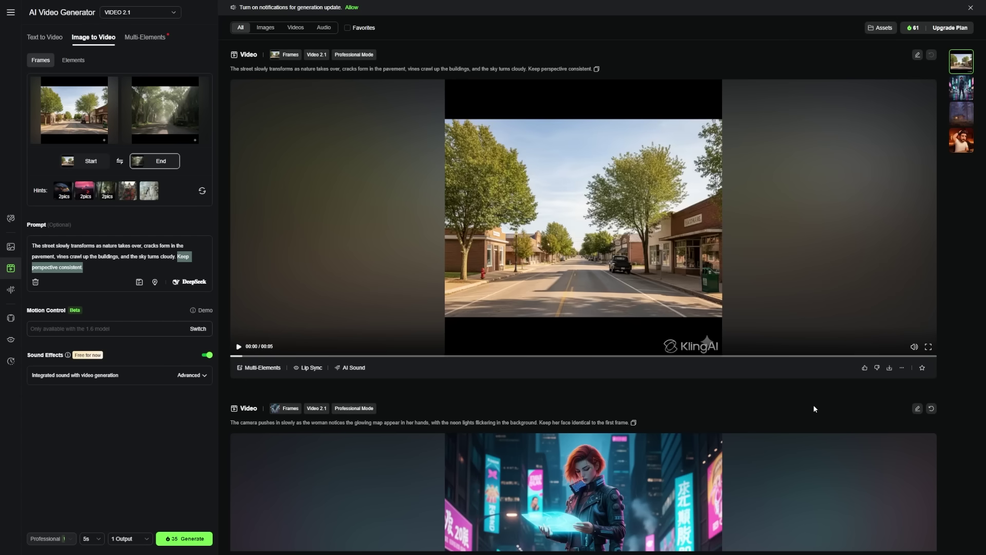
{"action": "scroll", "coordinate": [813, 405], "scroll_direction": "down", "scroll_amount": 6}
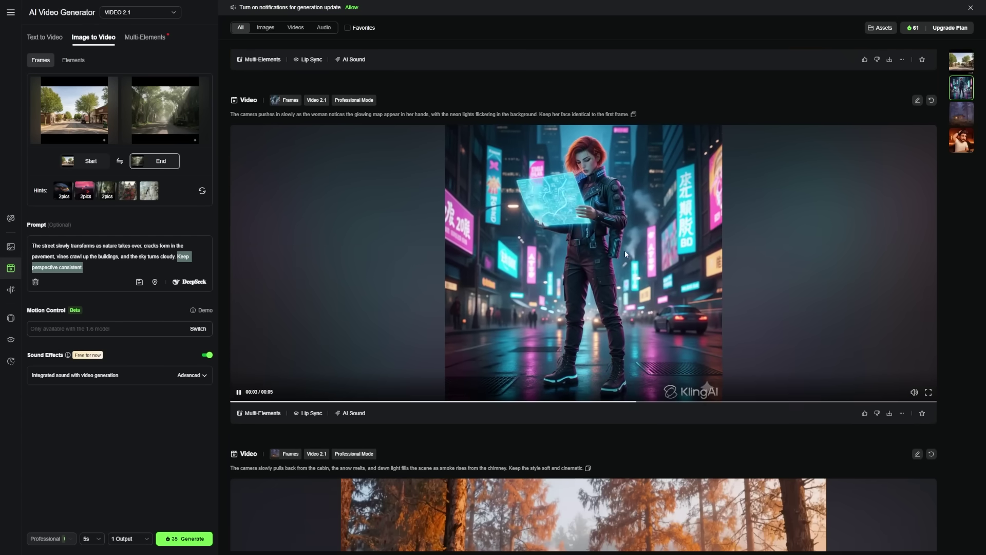
{"action": "scroll", "coordinate": [642, 277], "scroll_direction": "down", "scroll_amount": 7}
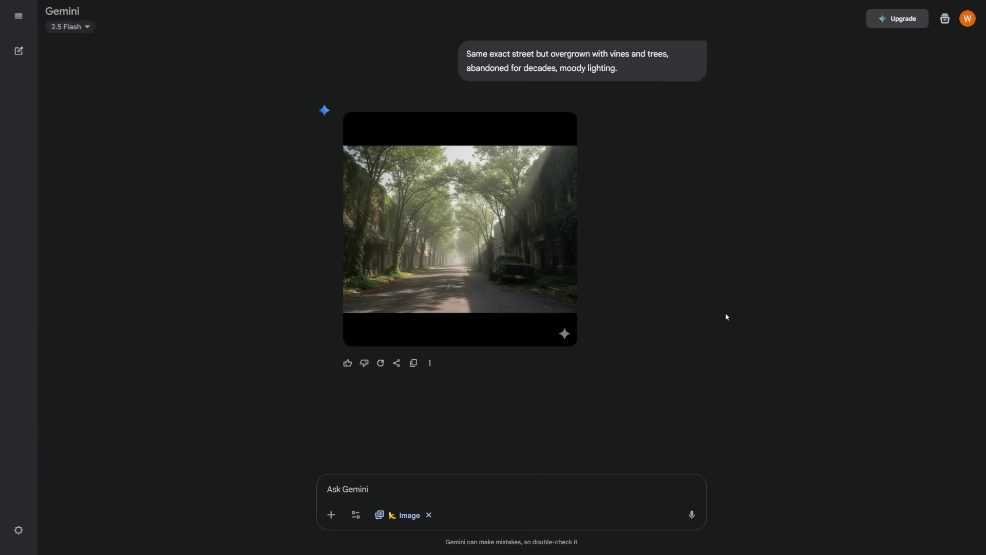
Step: Send Gemini the foggy-night prompt for the overgrown street and review the resulting image
{"action": "type", "text": "turn this into a foggy night scene with mist on the ground and warm orange street lights."}
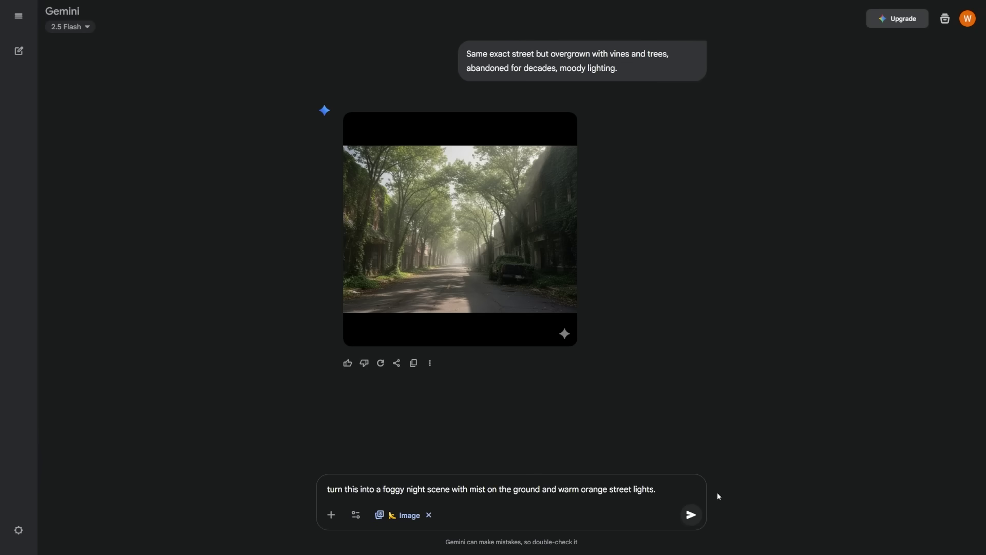
{"action": "key", "text": "Return"}
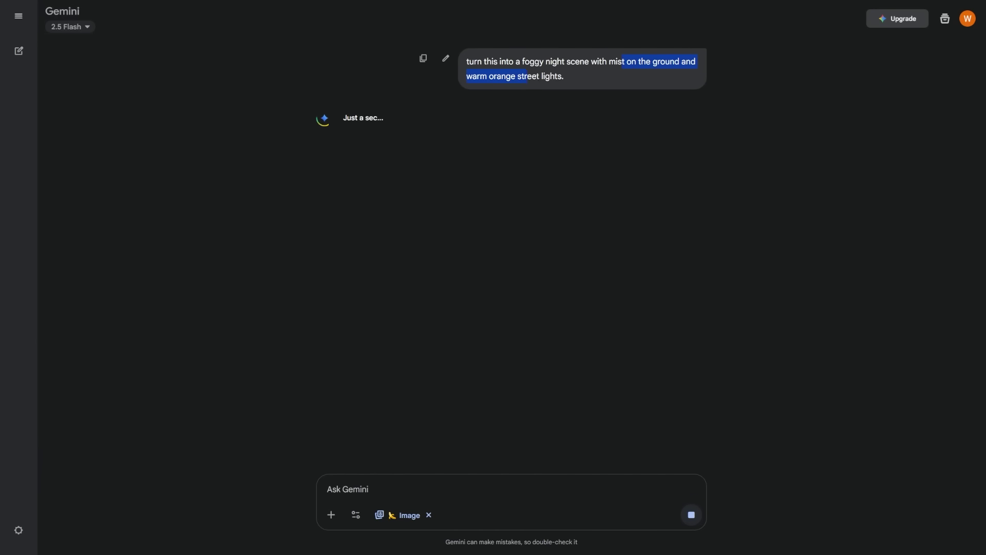
{"action": "scroll", "coordinate": [653, 169], "scroll_direction": "up", "scroll_amount": 10}
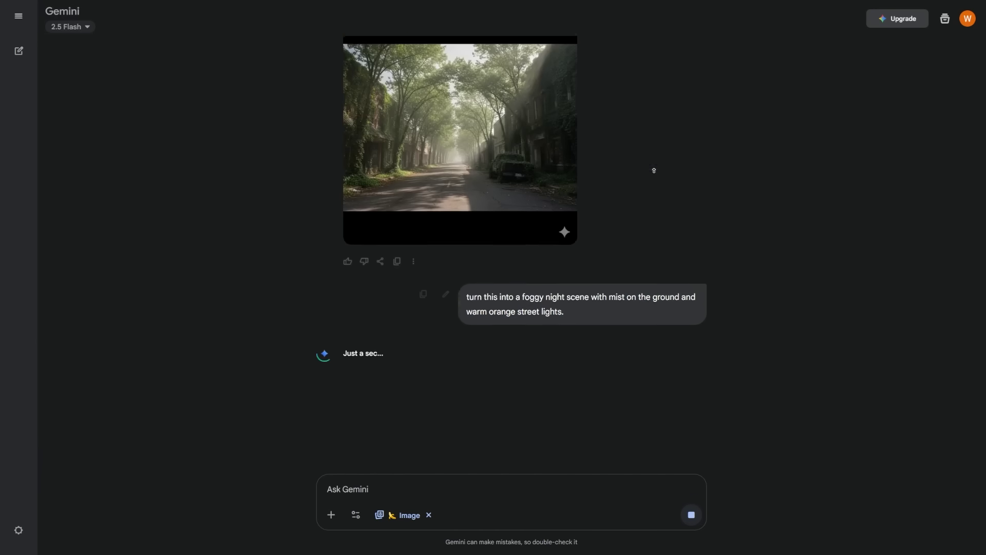
{"action": "scroll", "coordinate": [670, 207], "scroll_direction": "down", "scroll_amount": 4}
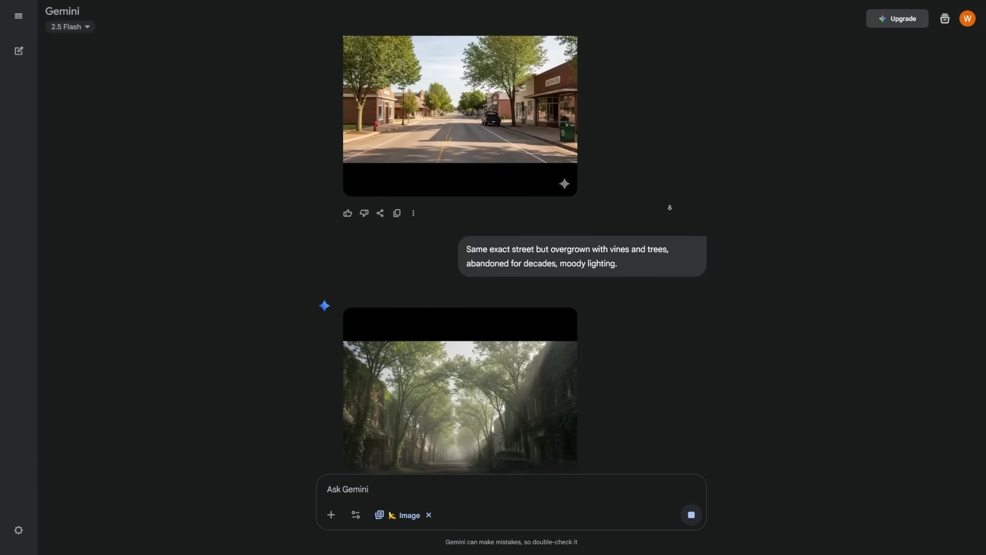
{"action": "scroll", "coordinate": [679, 190], "scroll_direction": "down", "scroll_amount": 8}
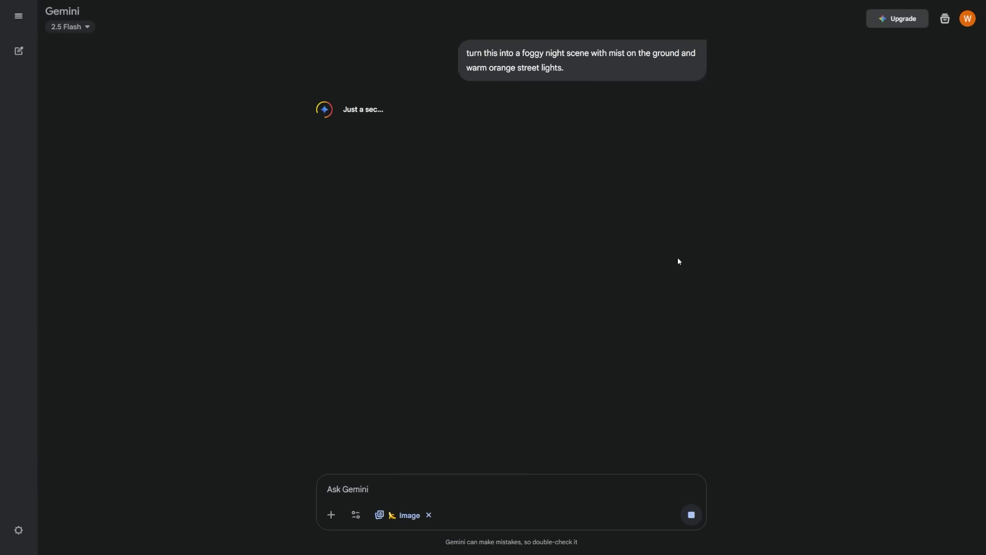
{"action": "scroll", "coordinate": [673, 221], "scroll_direction": "up", "scroll_amount": 6}
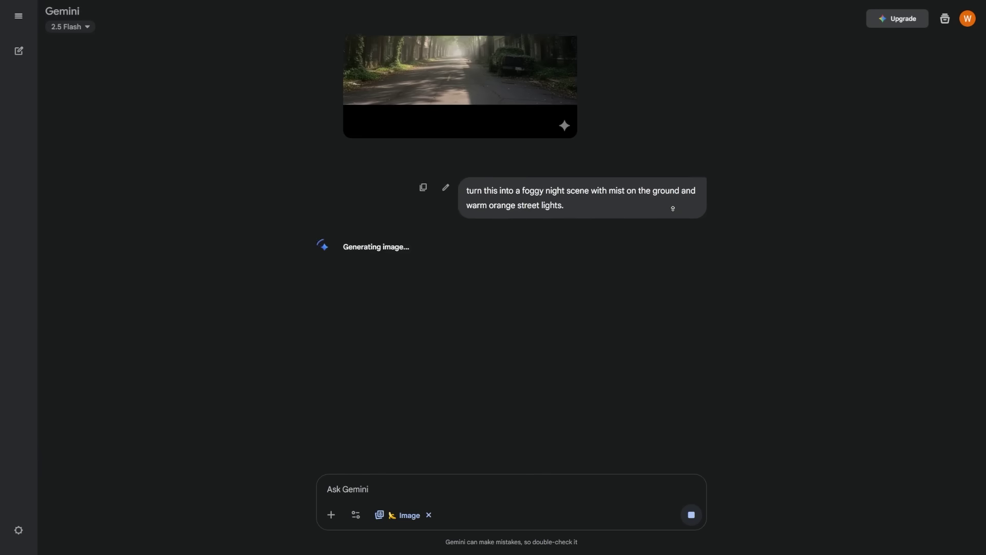
{"action": "scroll", "coordinate": [673, 209], "scroll_direction": "up", "scroll_amount": 1}
{"action": "scroll", "coordinate": [786, 215], "scroll_direction": "down", "scroll_amount": 7}
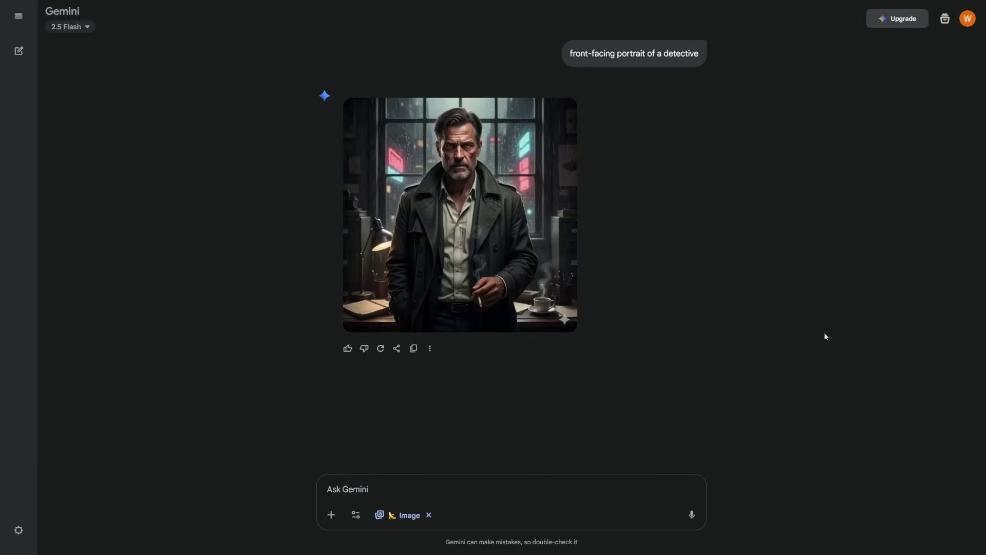
Step: Ask Gemini for the detective in thoughtful side profile with rising cigarette smoke
{"action": "type", "text": "Same character but from a side profile, looking thoughtful, cigarette smoke rising."}
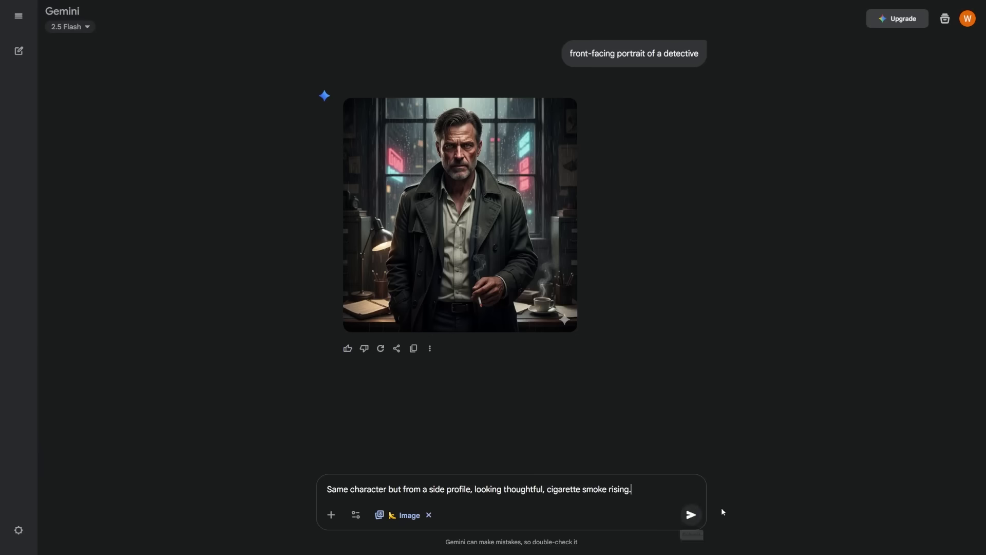
{"action": "left_click", "coordinate": [692, 514]}
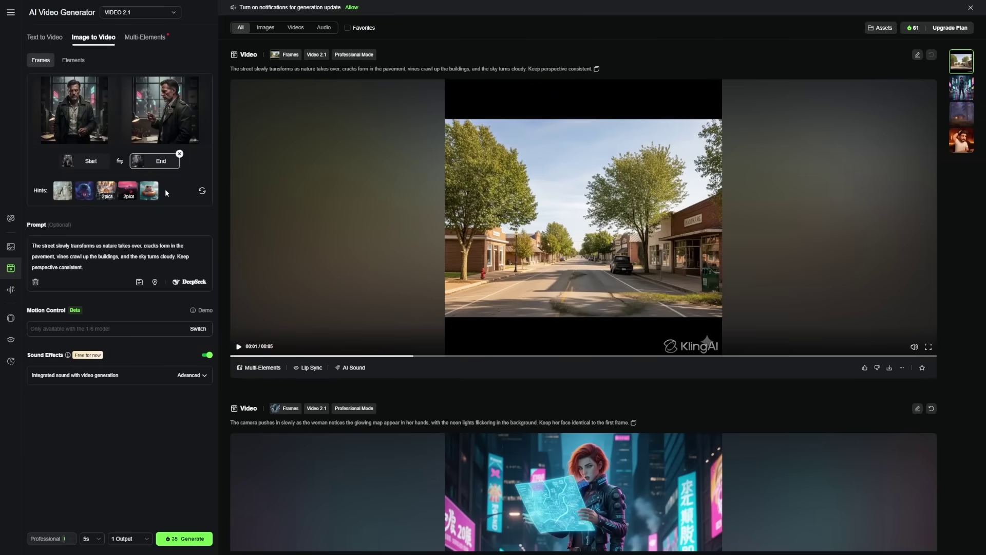
Step: Enter the 180-degree skyline-reveal rotation prompt and swap in the silver car start/end frames
{"action": "key", "text": "ctrl+a"}
{"action": "type", "text": "the camera rotates 180 degrees around the character, revealing the city skyline behind him"}
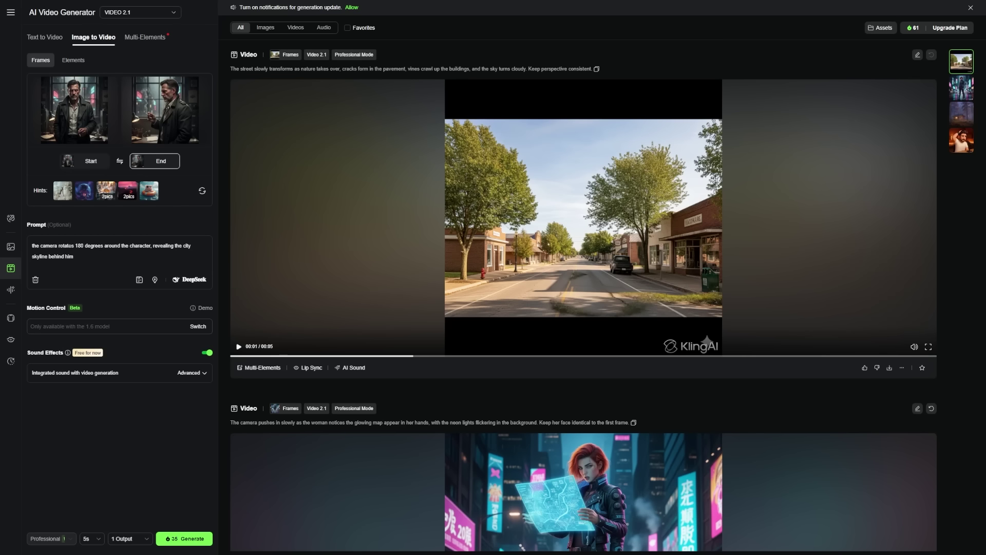
{"action": "left_click_drag", "start_coordinate": [32, 246], "coordinate": [73, 257]}
{"action": "left_click", "coordinate": [74, 257]}
{"action": "left_click", "coordinate": [122, 192]}
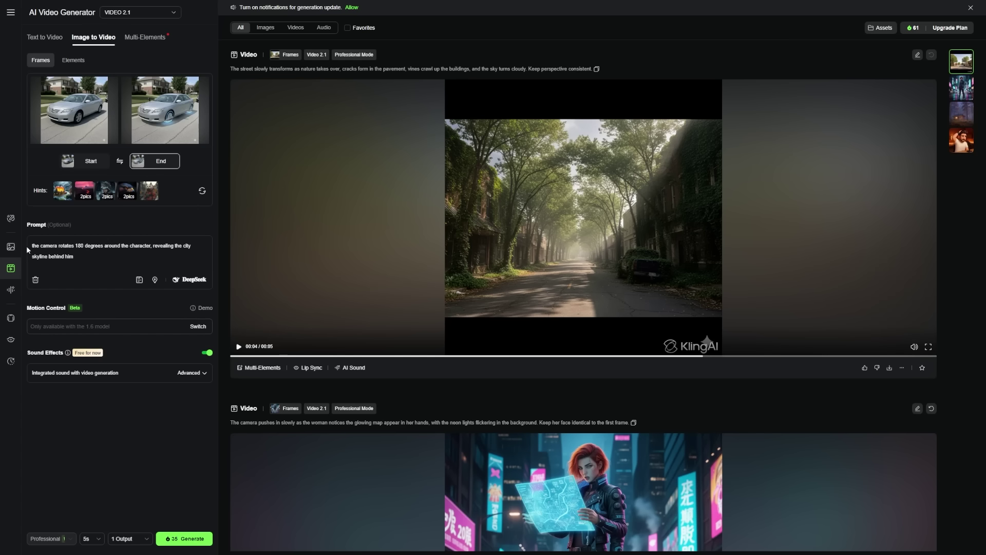
Step: Replace the prompt with the car-to-hover-car circling shot, glowing lights and blue-reflecting ground
{"action": "key", "text": "ctrl+a"}
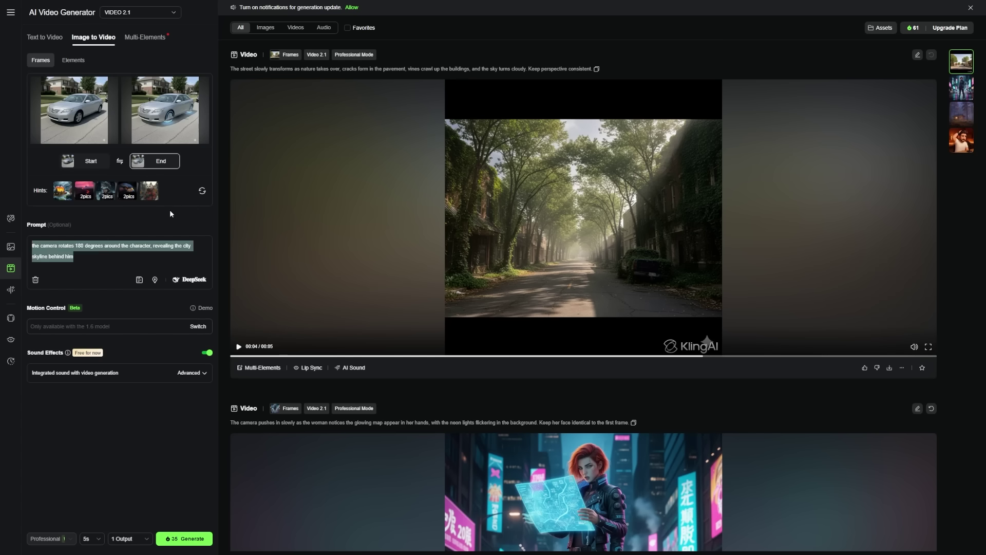
{"action": "type", "text": "The camera circles around the car as it transforms into a hover car, lights glow, ground reflects blue light."}
{"action": "left_click_drag", "start_coordinate": [56, 246], "coordinate": [102, 256]}
{"action": "left_click", "coordinate": [432, 147]}
{"action": "scroll", "coordinate": [462, 160], "scroll_direction": "down", "scroll_amount": 7}
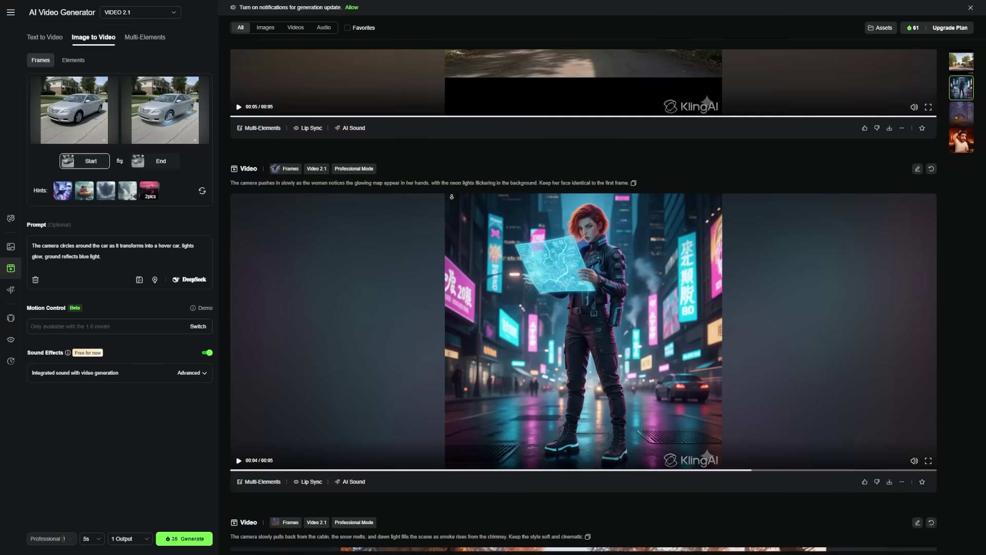
{"action": "scroll", "coordinate": [569, 208], "scroll_direction": "up", "scroll_amount": 1}
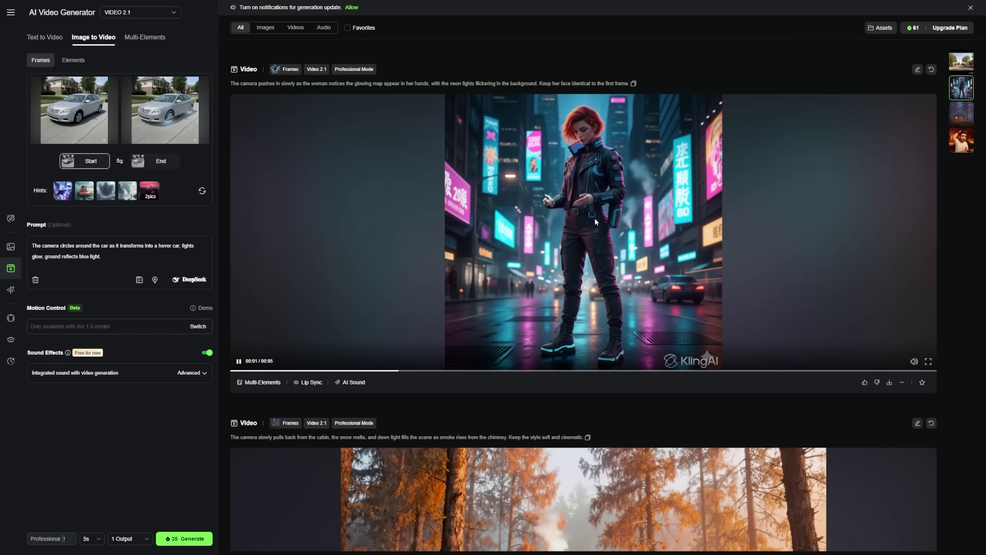
{"action": "scroll", "coordinate": [596, 222], "scroll_direction": "down", "scroll_amount": 2}
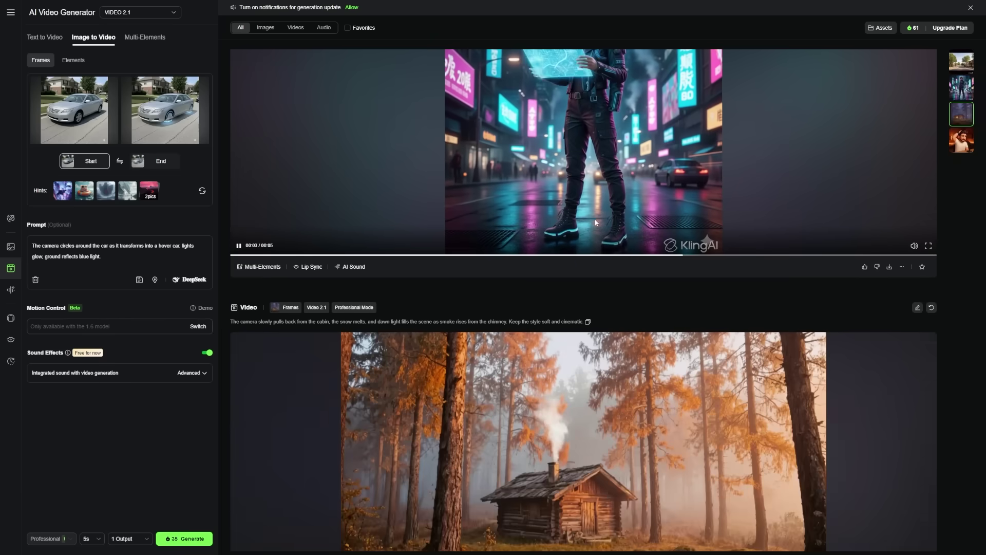
{"action": "scroll", "coordinate": [595, 222], "scroll_direction": "up", "scroll_amount": 5}
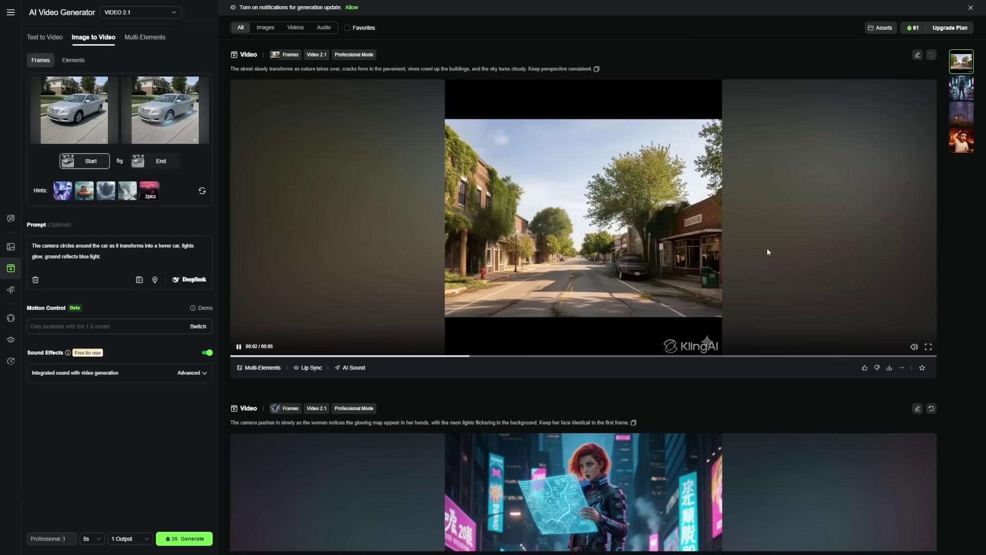
{"action": "mouse_move", "coordinate": [903, 371]}
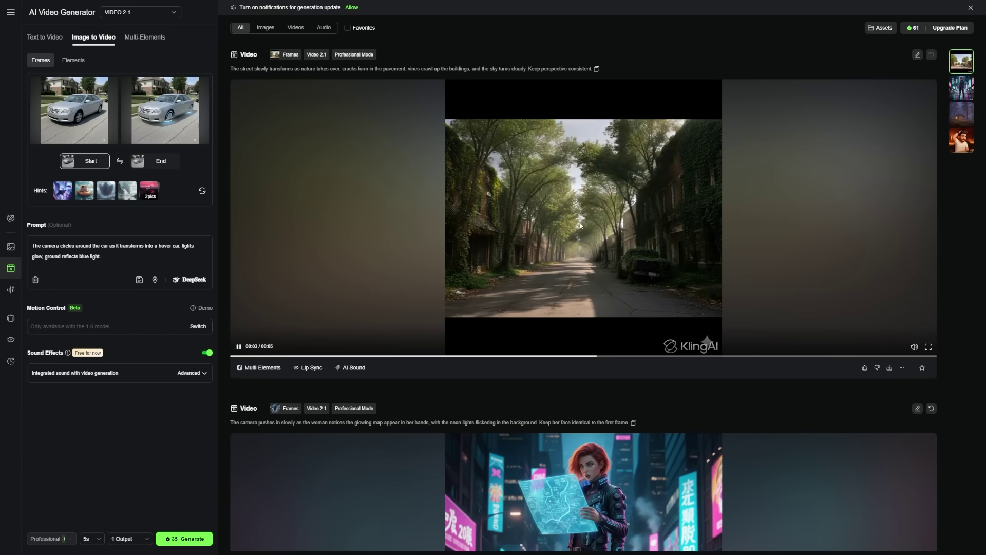
{"action": "scroll", "coordinate": [612, 283], "scroll_direction": "down", "scroll_amount": 5}
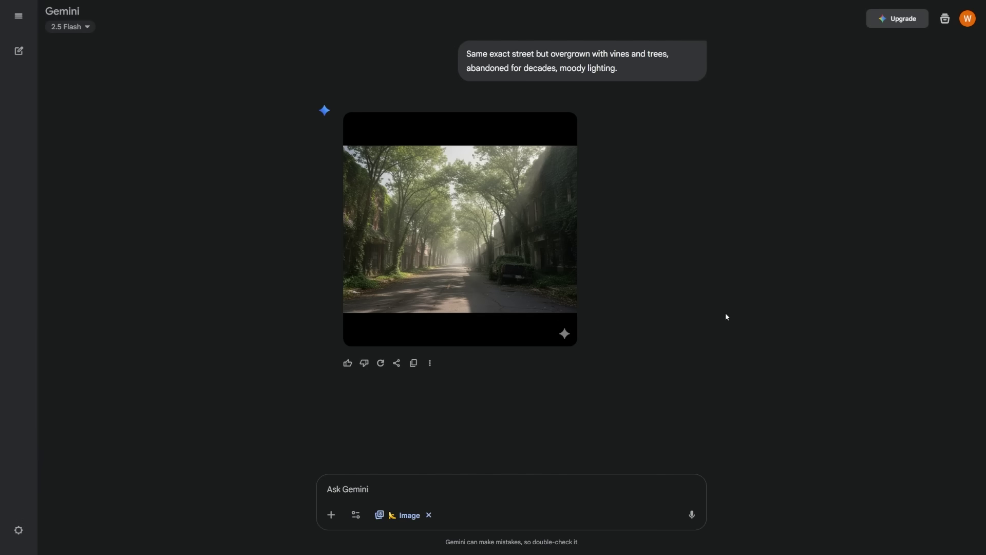
Step: Send Gemini the foggy-night request for the overgrown street with ground mist and orange lights
{"action": "type", "text": "turn this into a foggy night scene with mist on the ground and warm orange street lights."}
{"action": "key", "text": "Return"}
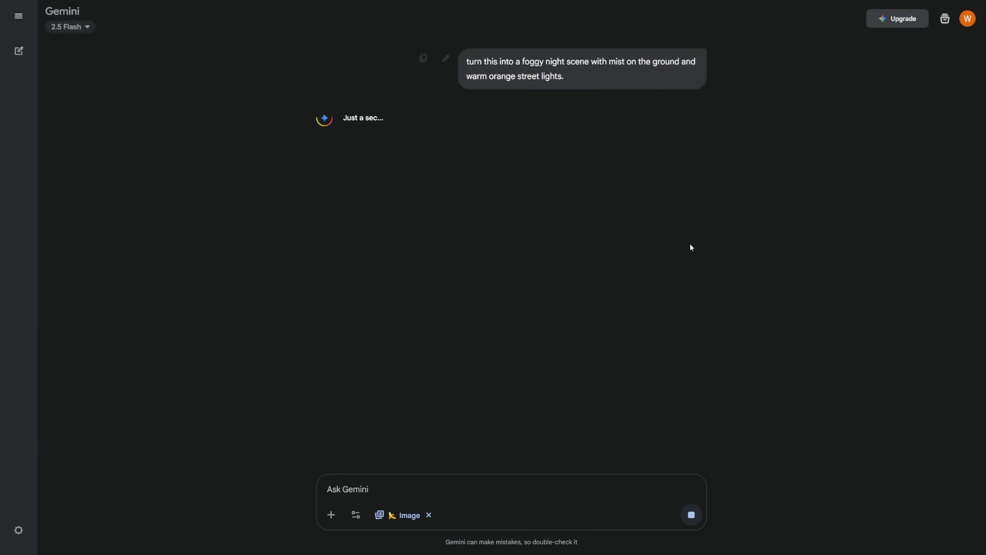
{"action": "scroll", "coordinate": [661, 183], "scroll_direction": "up", "scroll_amount": 10}
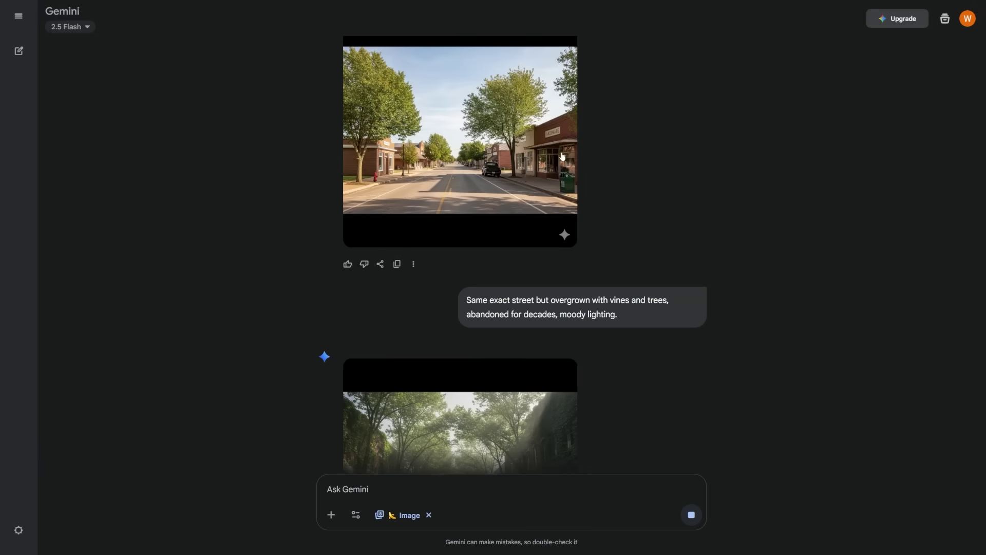
{"action": "scroll", "coordinate": [668, 165], "scroll_direction": "down", "scroll_amount": 6}
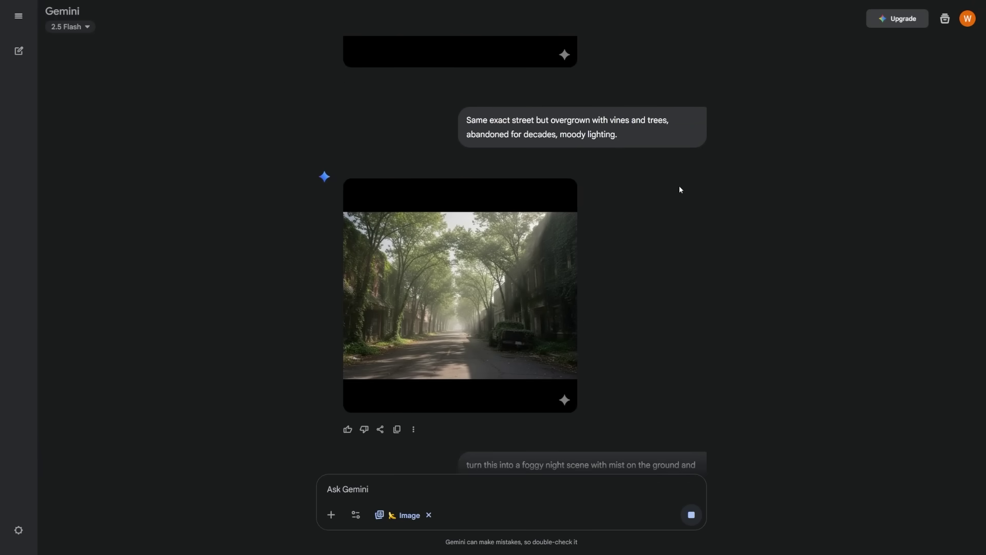
{"action": "scroll", "coordinate": [677, 259], "scroll_direction": "down", "scroll_amount": 5}
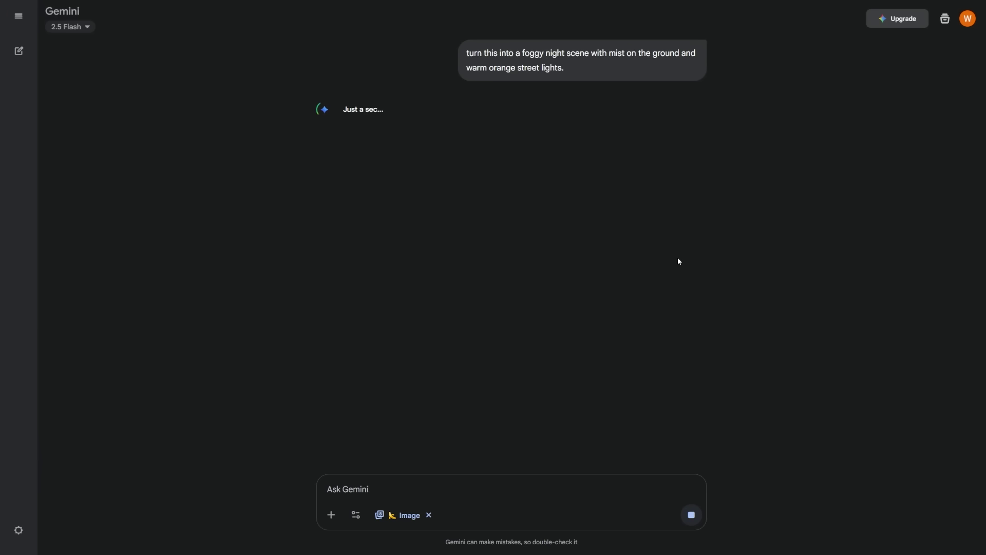
{"action": "scroll", "coordinate": [678, 246], "scroll_direction": "up", "scroll_amount": 7}
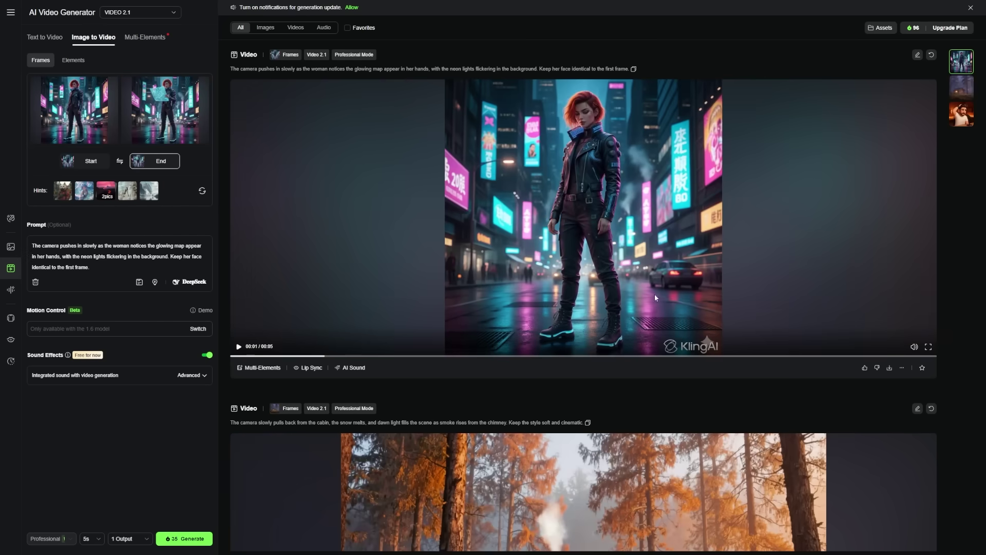
Step: View the finished neon-city woman video, then return to the Kling generator
{"action": "left_click", "coordinate": [535, 267]}
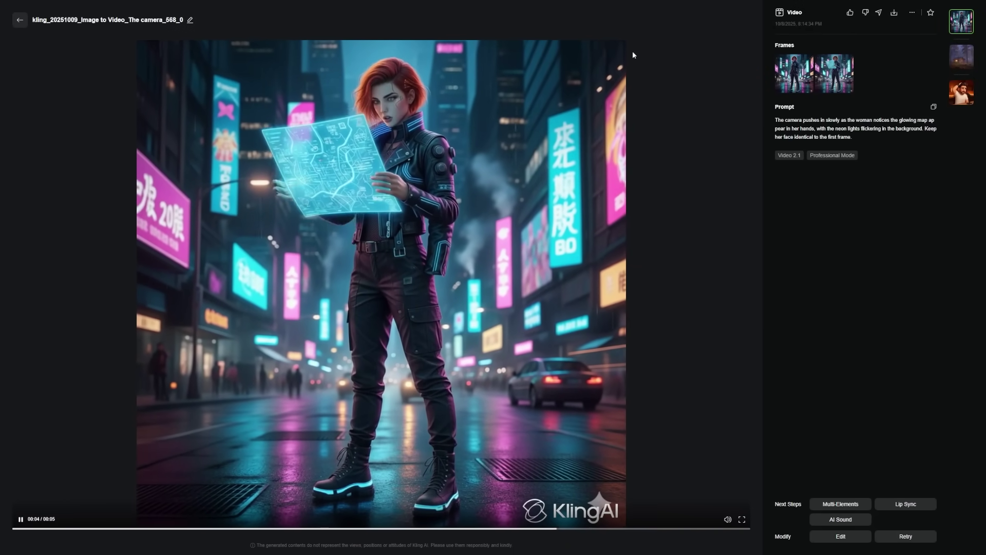
{"action": "left_click", "coordinate": [19, 19]}
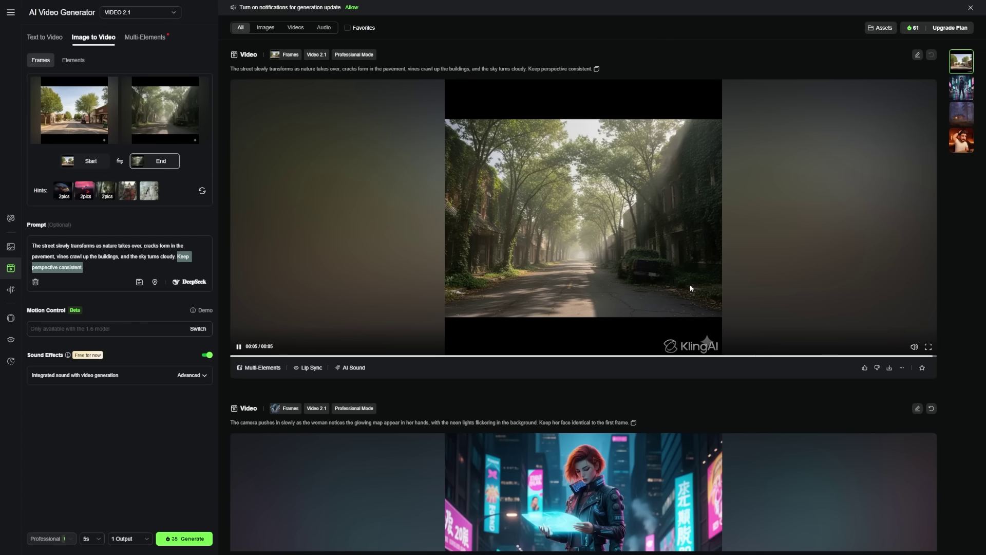
{"action": "scroll", "coordinate": [813, 404], "scroll_direction": "down", "scroll_amount": 6}
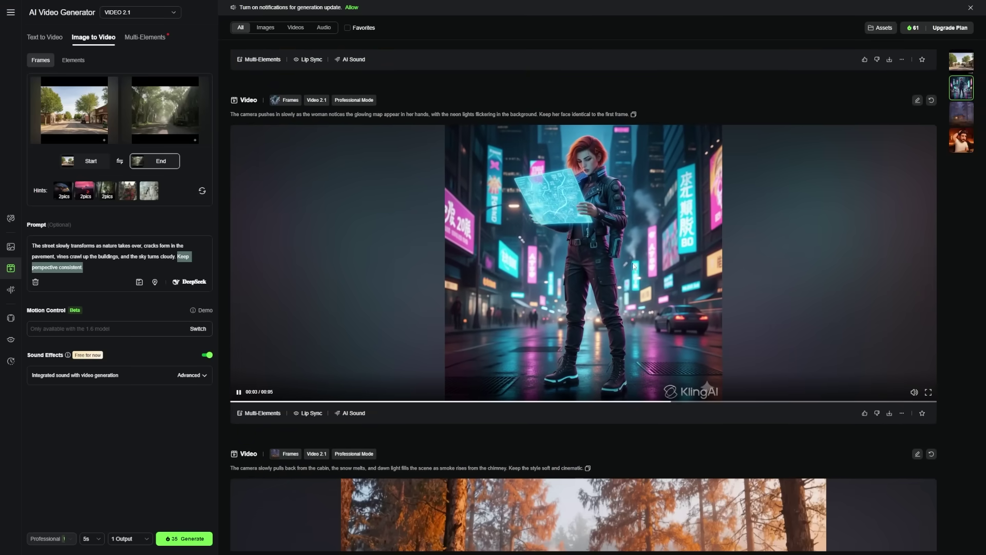
{"action": "scroll", "coordinate": [668, 319], "scroll_direction": "down", "scroll_amount": 7}
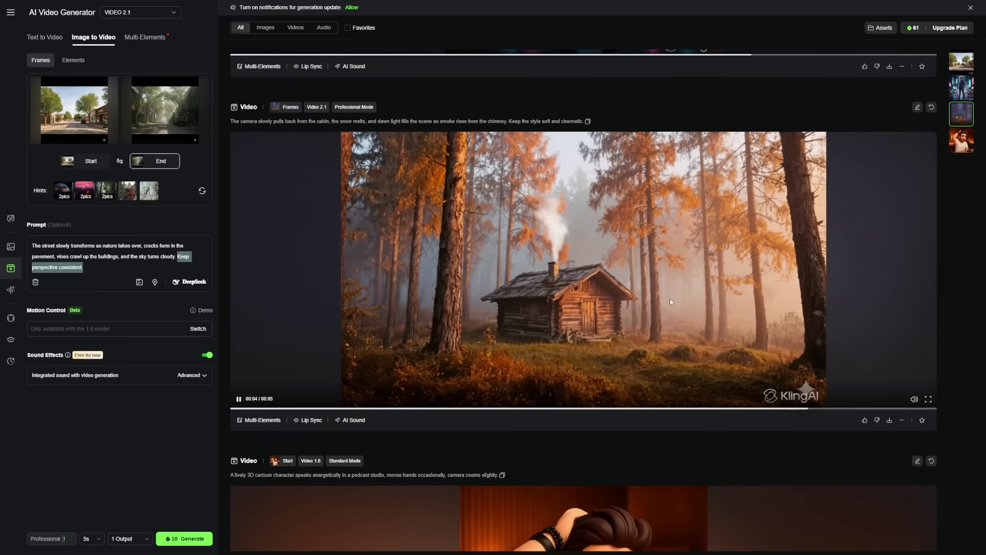